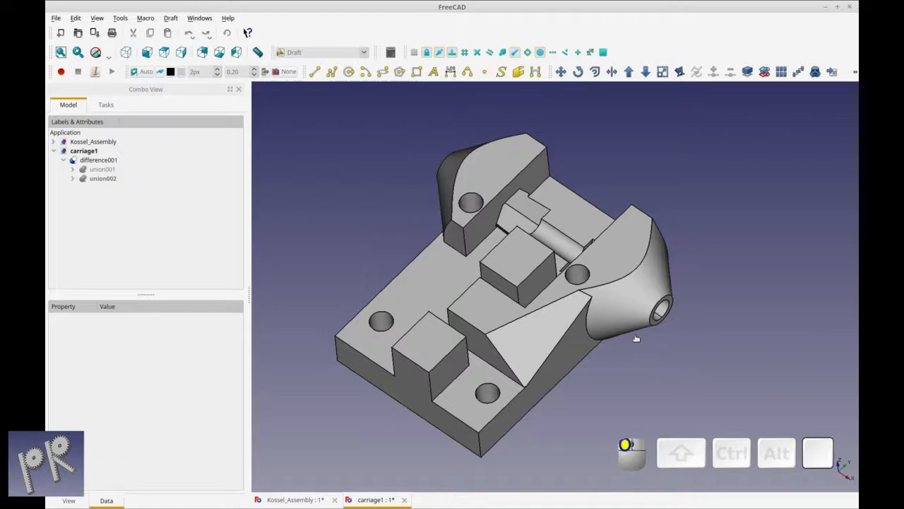
- Examine the carriage model from several angles, including its mounting holes, belt clamps and ball joint horns
click(109, 162)
middle_drag(385, 308, 407, 302)
click(410, 280)
middle_drag(586, 363, 559, 361)
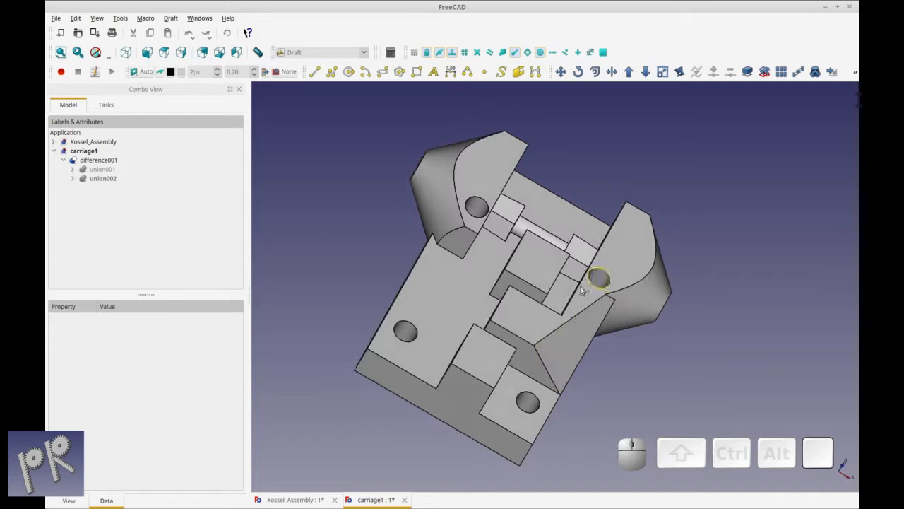
middle_drag(429, 288, 358, 180)
middle_drag(446, 267, 421, 167)
middle_drag(414, 358, 340, 351)
middle_drag(396, 303, 352, 343)
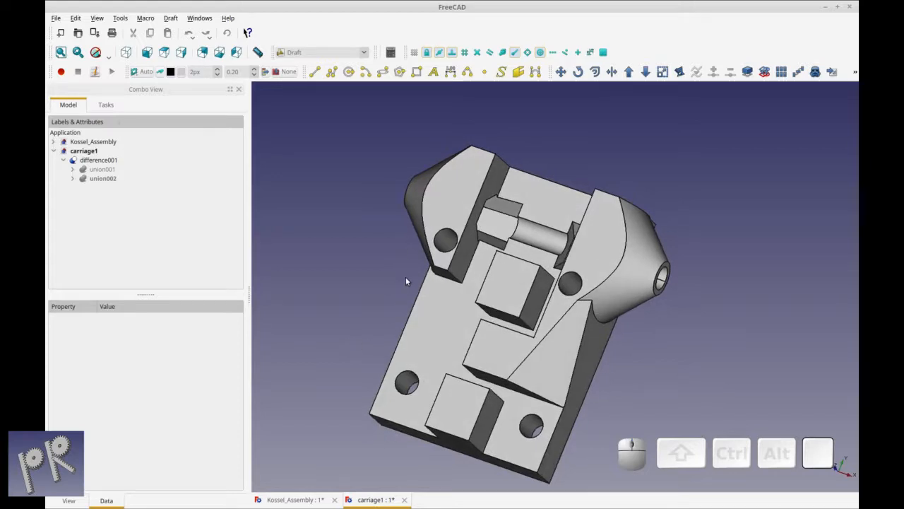
- Switch to Firefox and read the RepRapWiki Kossel page from the introduction through the design goals and printed parts
mouse_move(459, 3)
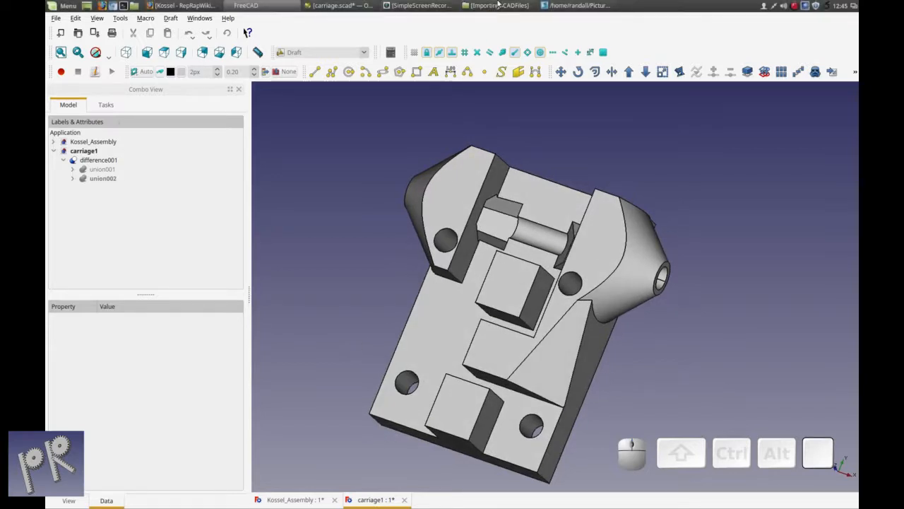
click(200, 5)
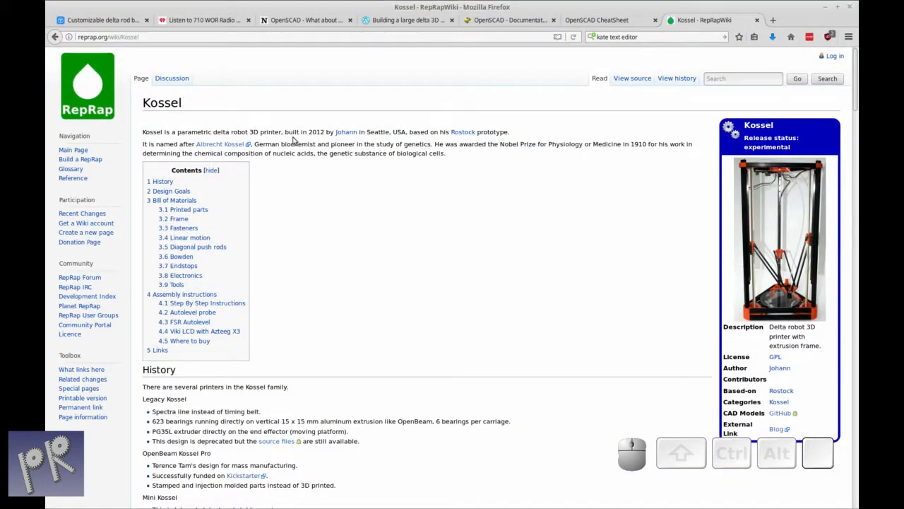
drag(145, 37, 63, 38)
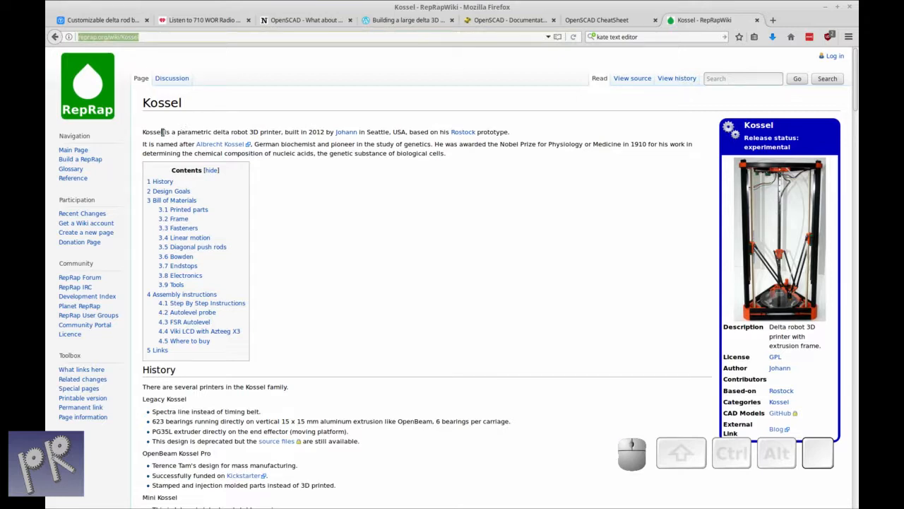
drag(165, 141, 182, 144)
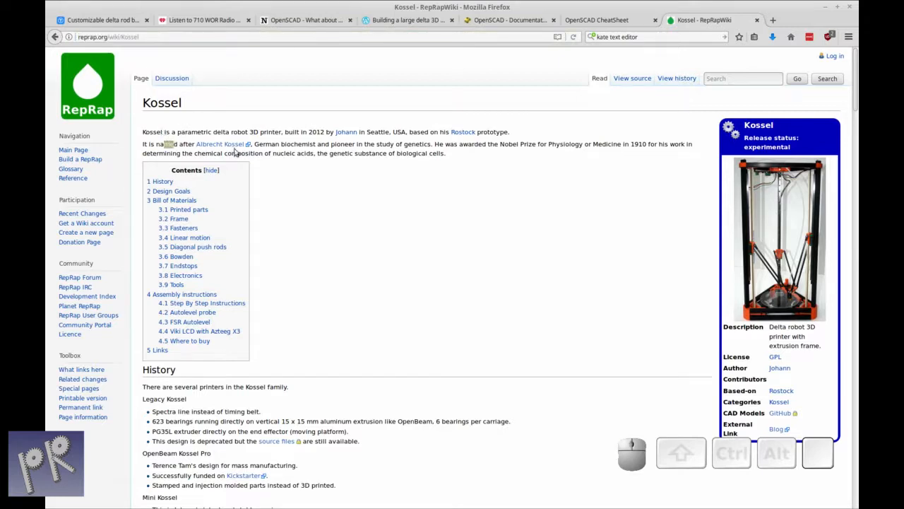
drag(308, 143, 332, 145)
click(340, 153)
scroll(359, 284, down, 2)
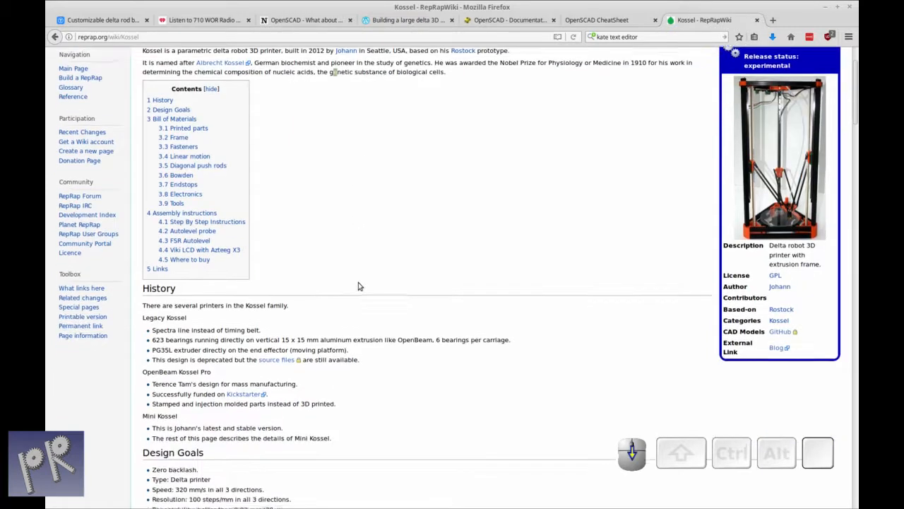
scroll(362, 286, down, 5)
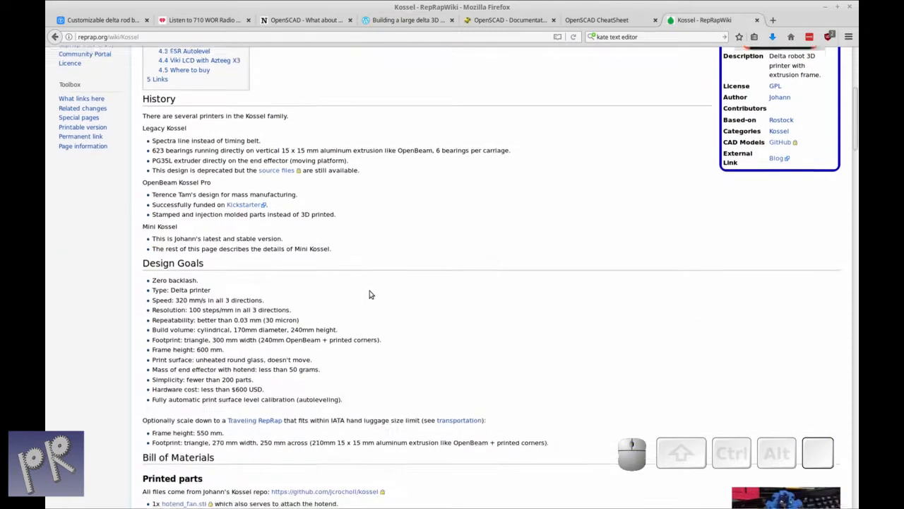
scroll(373, 293, up, 2)
scroll(372, 292, up, 5)
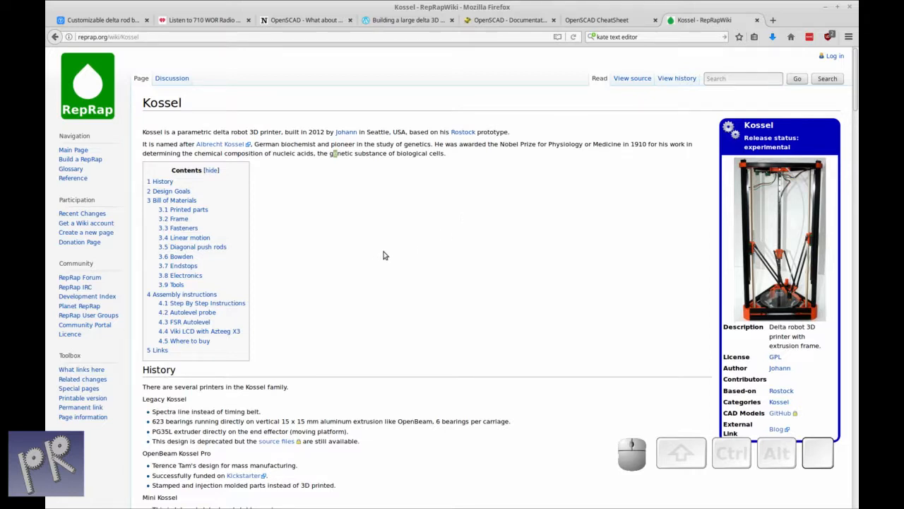
scroll(393, 221, down, 7)
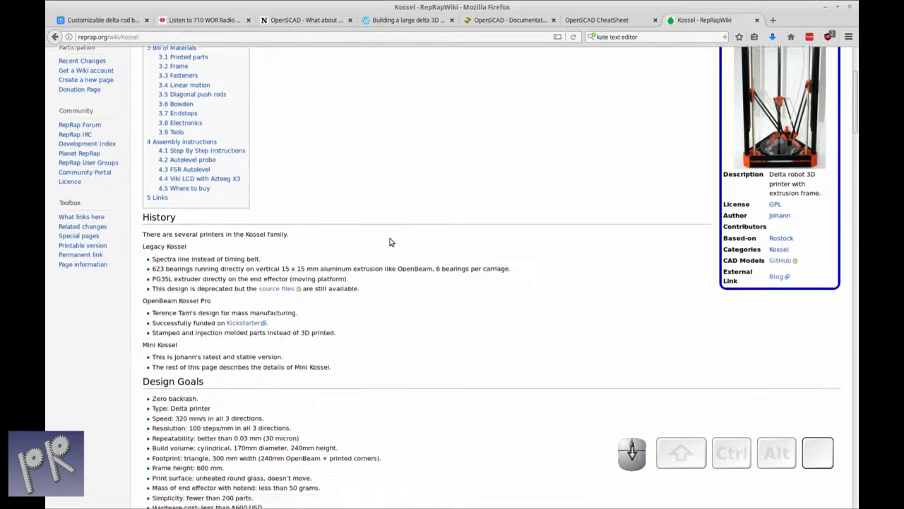
scroll(393, 319, down, 5)
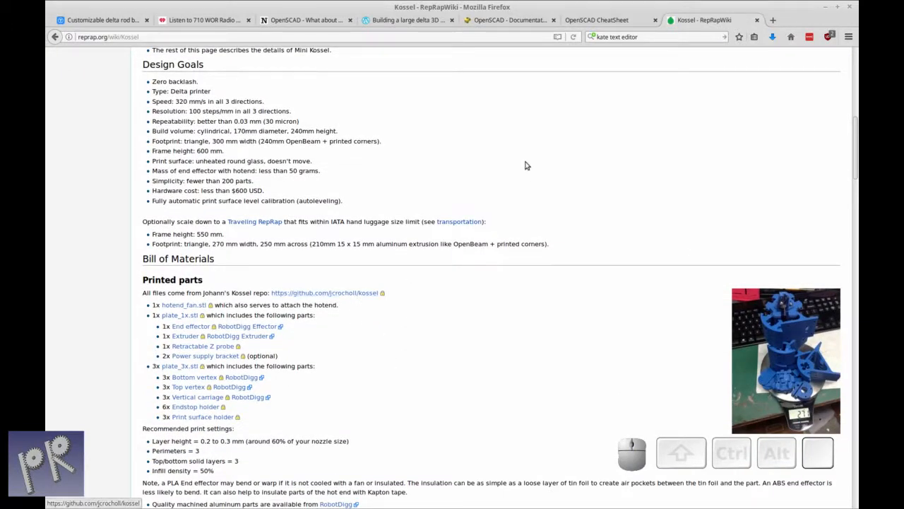
- Switch to OpenSCAD and inspect the carriage.scad preview with its belts and highlighted screws from several angles
click(321, 8)
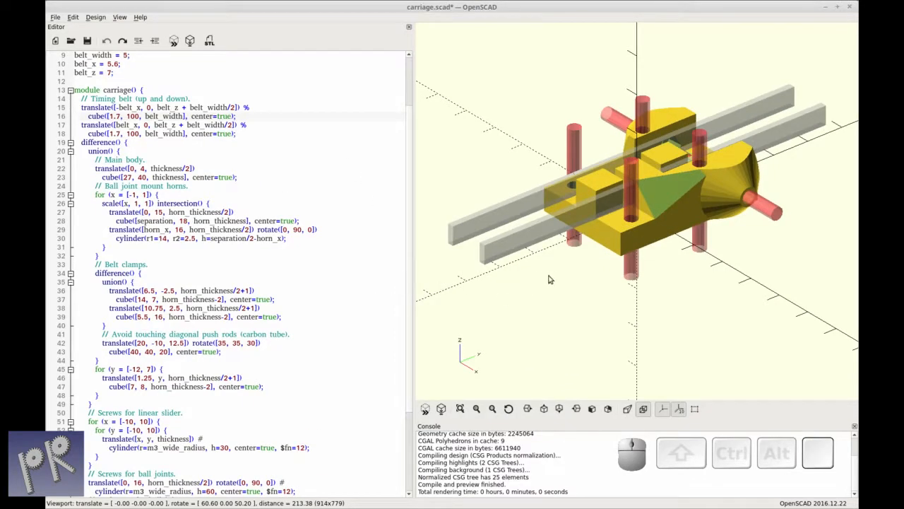
middle_drag(537, 278, 558, 274)
drag(558, 273, 528, 310)
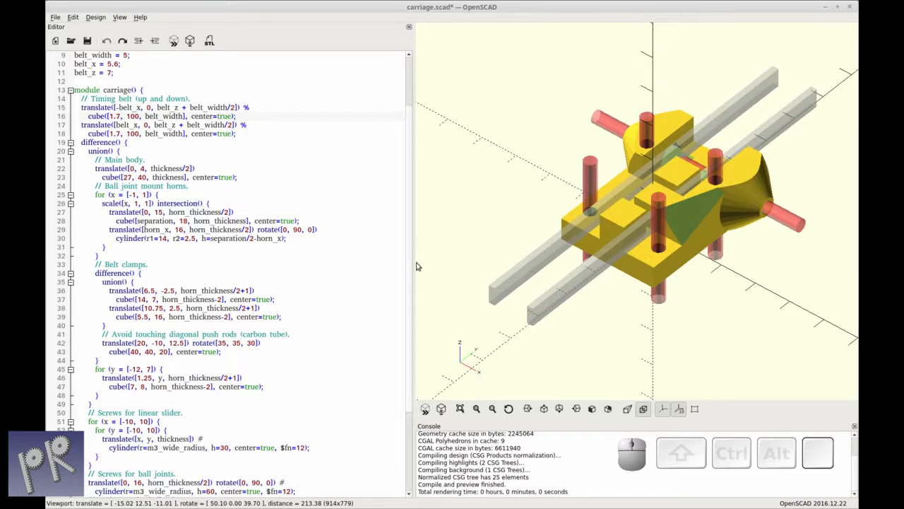
drag(677, 320, 720, 284)
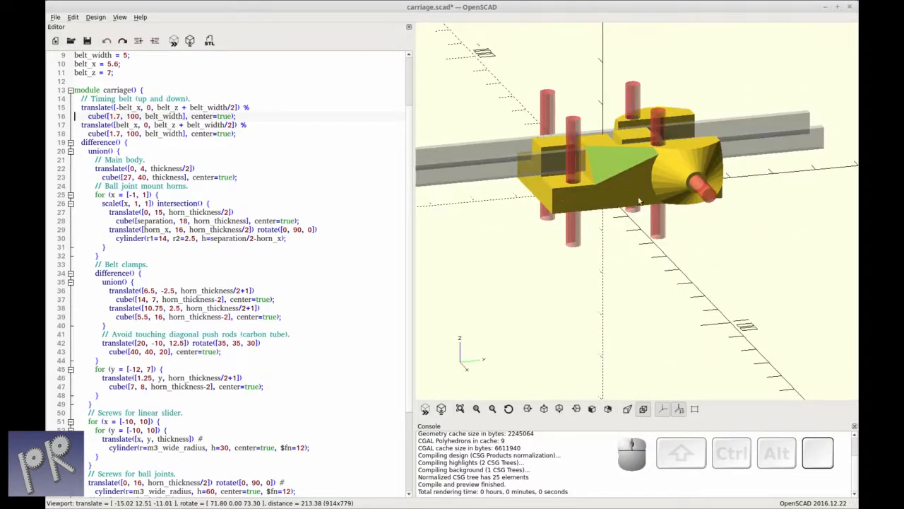
drag(606, 129, 635, 145)
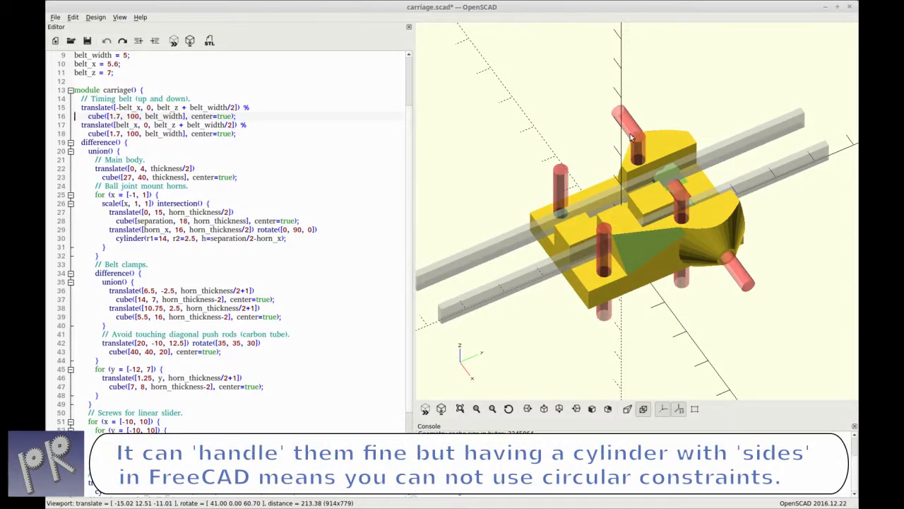
drag(525, 169, 522, 189)
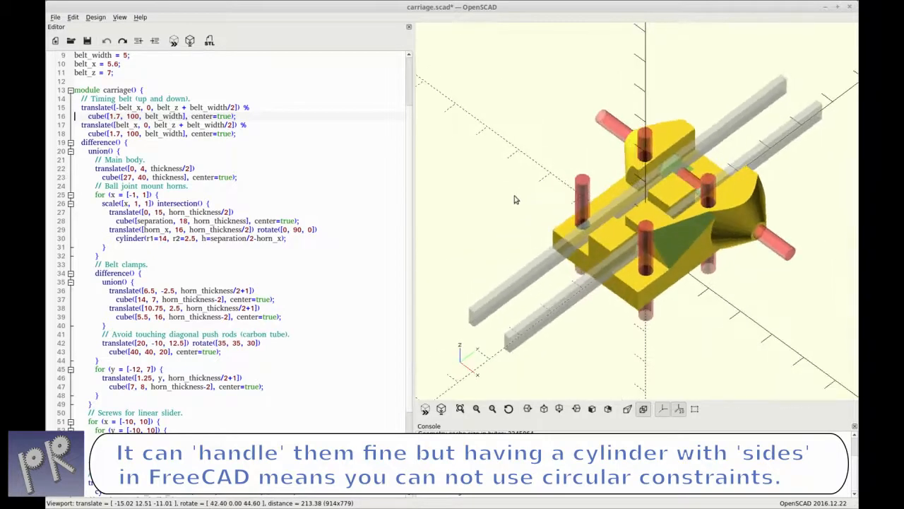
- Widen the code editor and comment out the first timing belt's translate and cube lines with //
drag(411, 177, 495, 188)
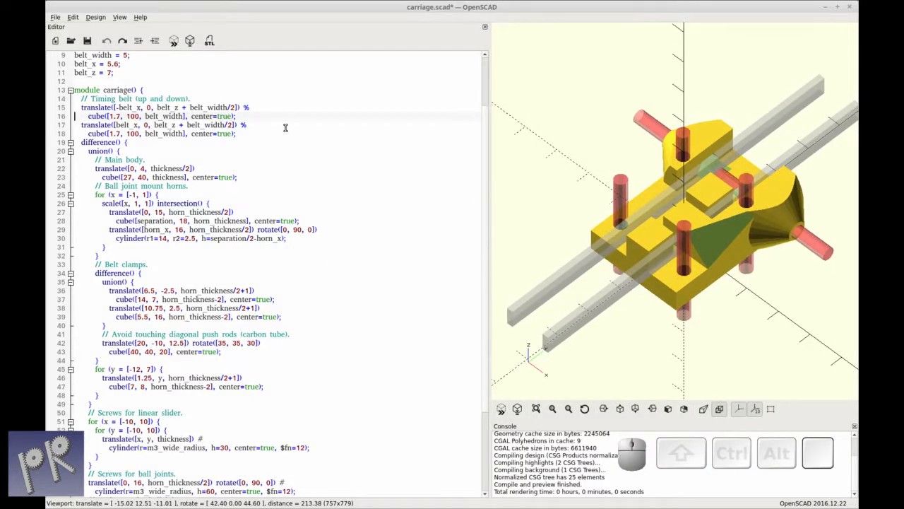
click(266, 108)
key(Home)
text(//)
key(Down)
key(Left)
text(//)
- Comment out the second timing belt's translate and cube lines with //
key(Down)
key(Left)
key(Left)
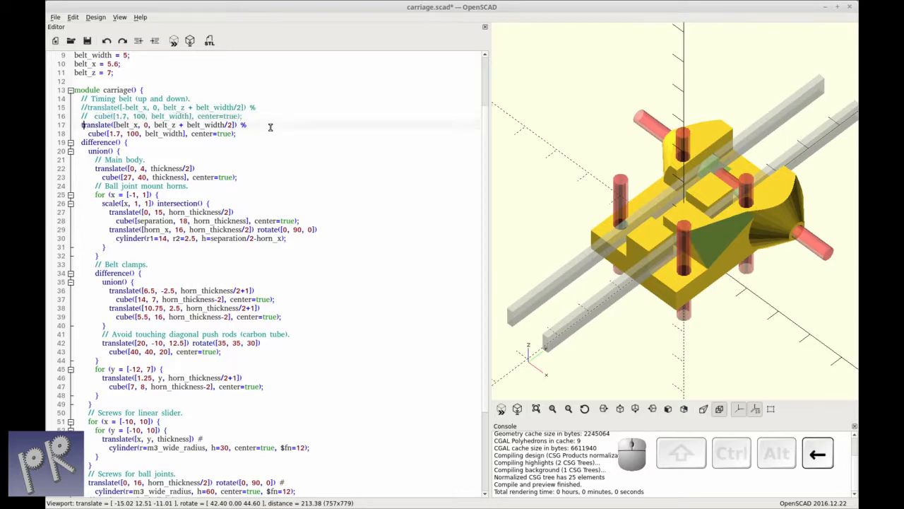
text(//)
key(Down)
key(Left)
text(//)
key(Down)
key(Left)
key(Left)
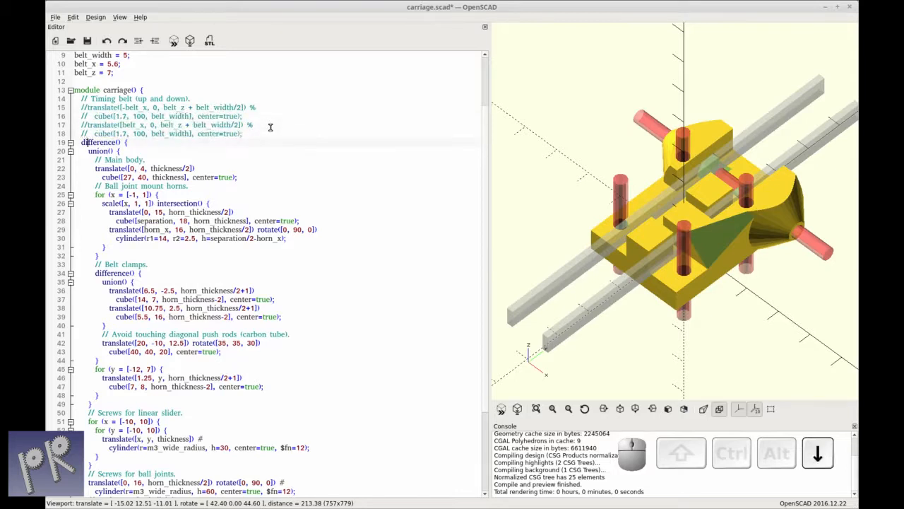
text(//)
key(F5)
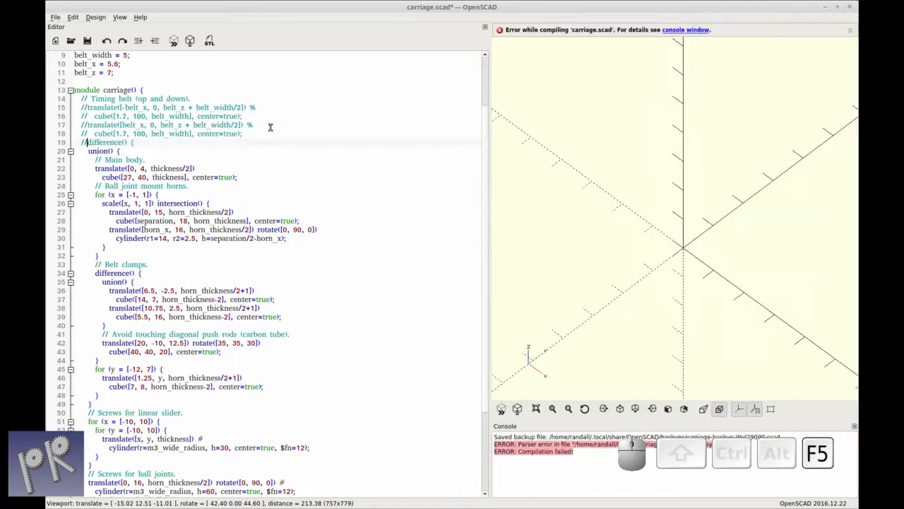
click(161, 147)
key(Up)
key(Home)
key(Delete)
key(Delete)
- Preview the carriage with both timing belts commented out and inspect it from another angle
key(F5)
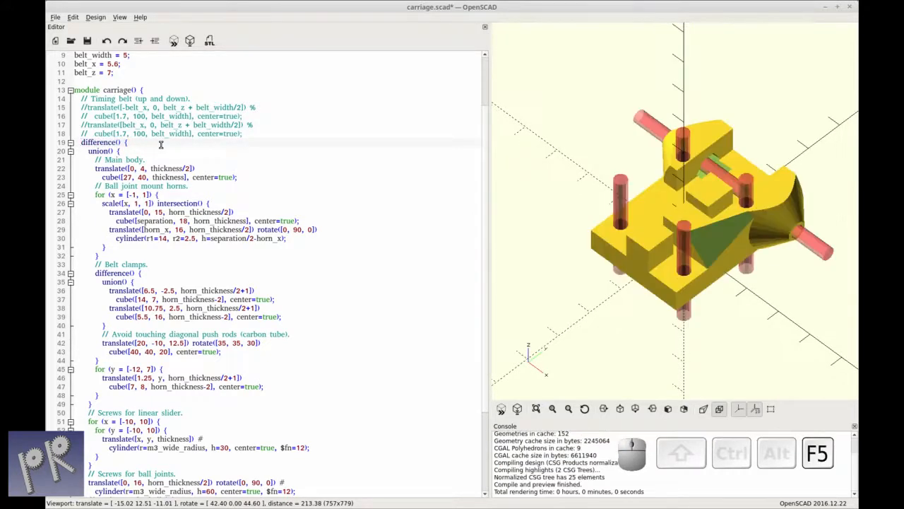
drag(555, 281, 591, 262)
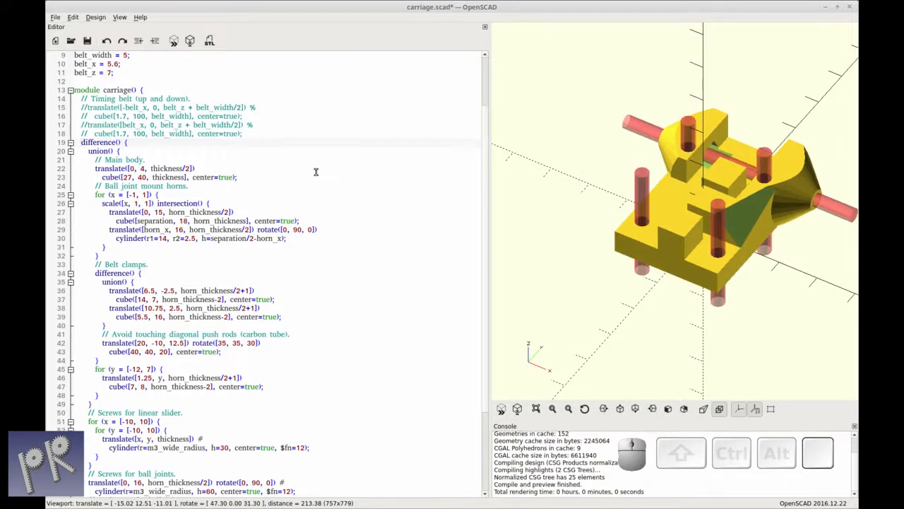
- Remove the # modifier from the linear slider screws, join their cylinder call onto the translate line, and preview the model
drag(246, 124, 253, 125)
key(ctrl+c)
scroll(321, 279, down, 2)
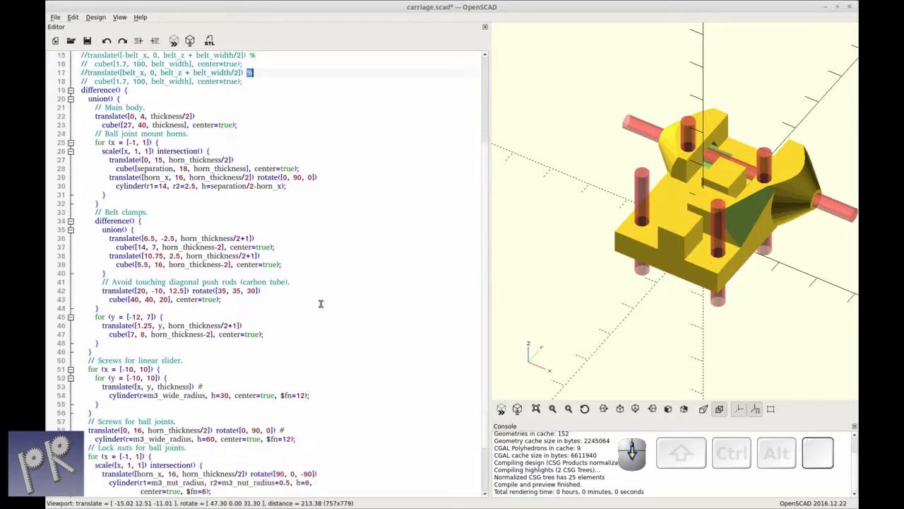
middle_click(199, 387)
key(Delete)
key(Delete)
key(Delete)
key(Delete)
key(Delete)
key(Delete)
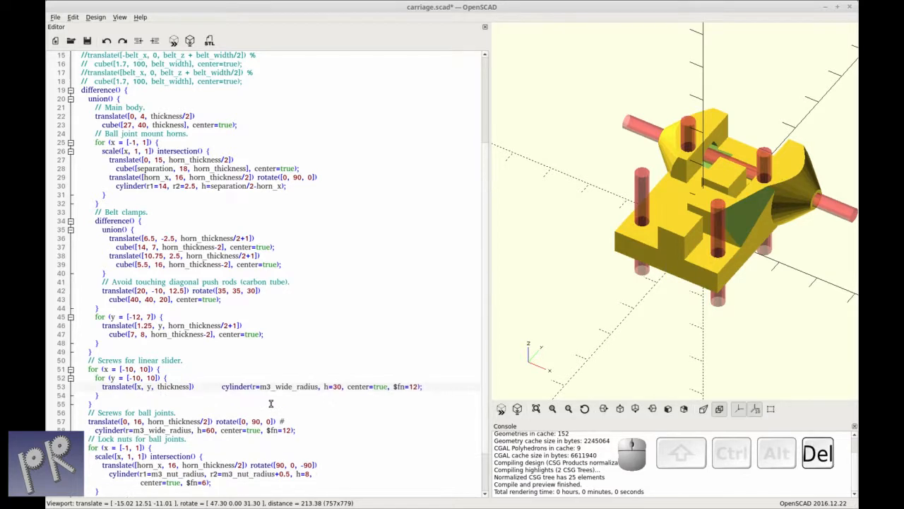
key(Delete)
key(Delete)
key(Delete)
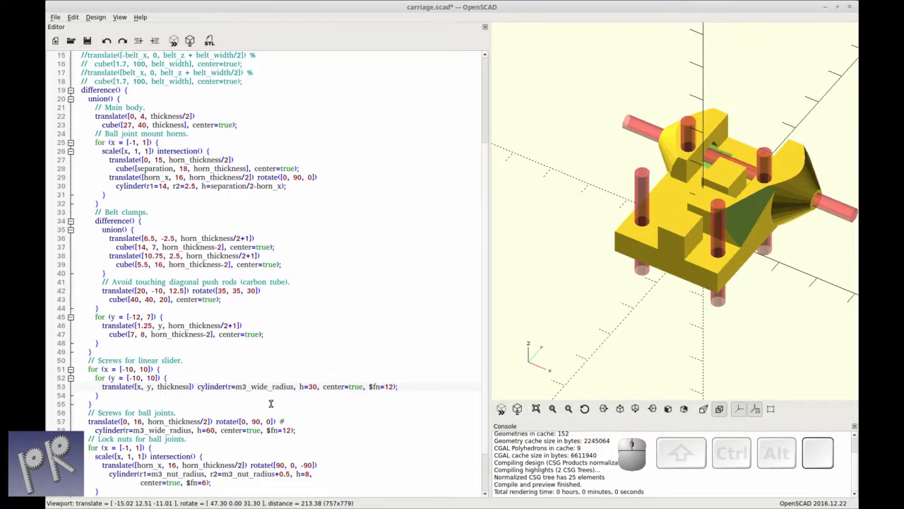
scroll(241, 412, down, 2)
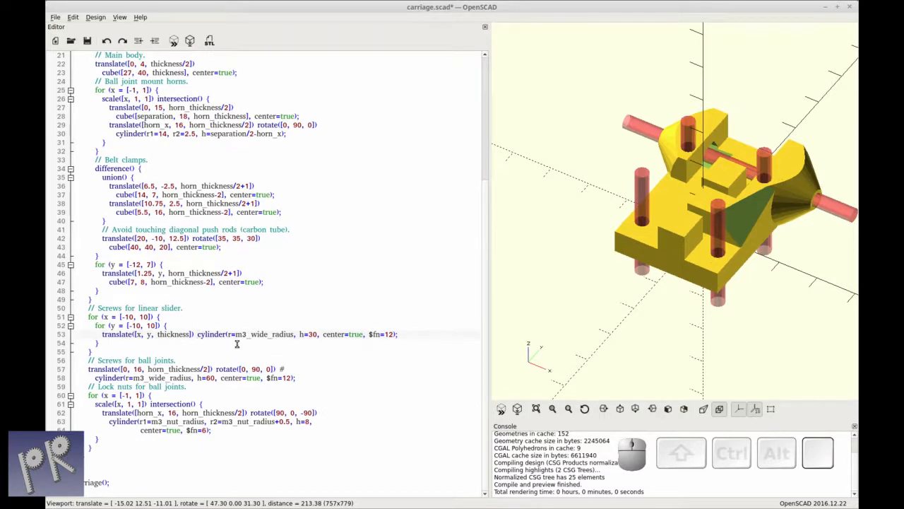
key(F5)
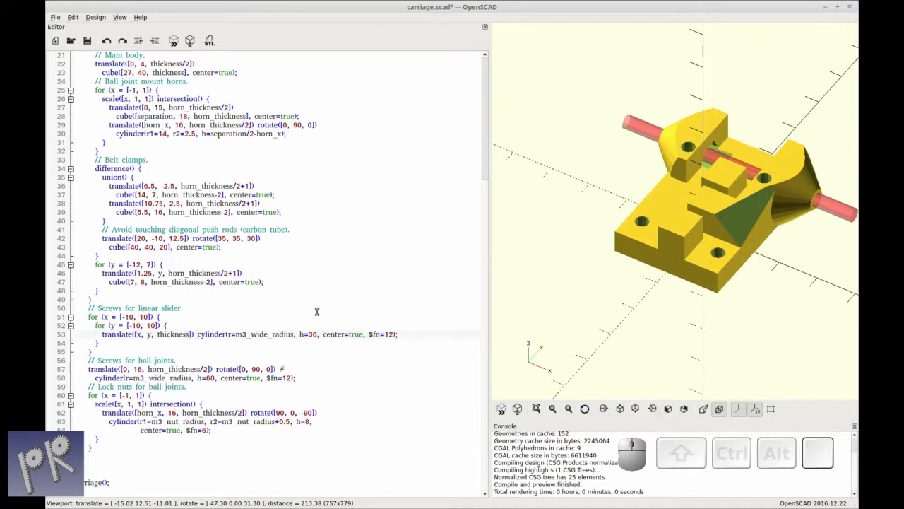
- In the ball joint mount horns block, join the cube([separation, 18, horn_thickness]) call onto its translate line
scroll(265, 346, up, 1)
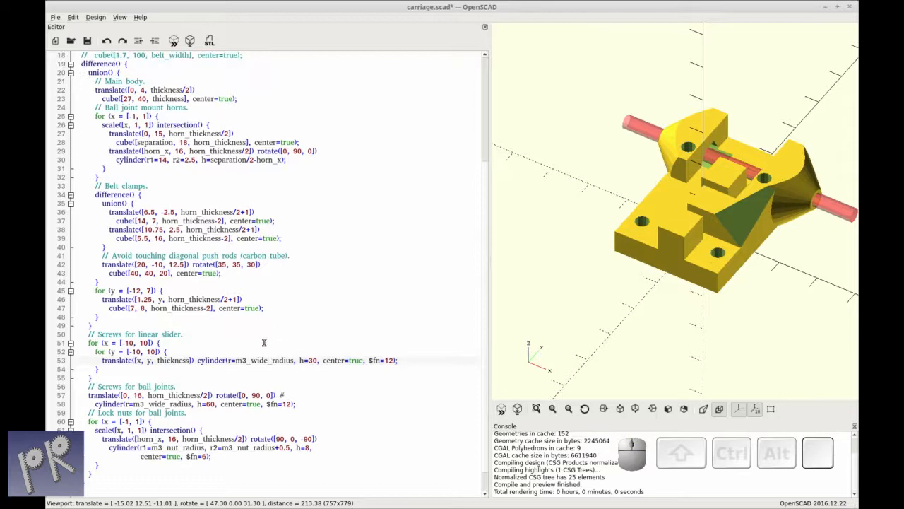
scroll(315, 220, up, 2)
click(248, 179)
click(266, 186)
key(End)
key(Delete)
key(Delete)
key(Delete)
key(Delete)
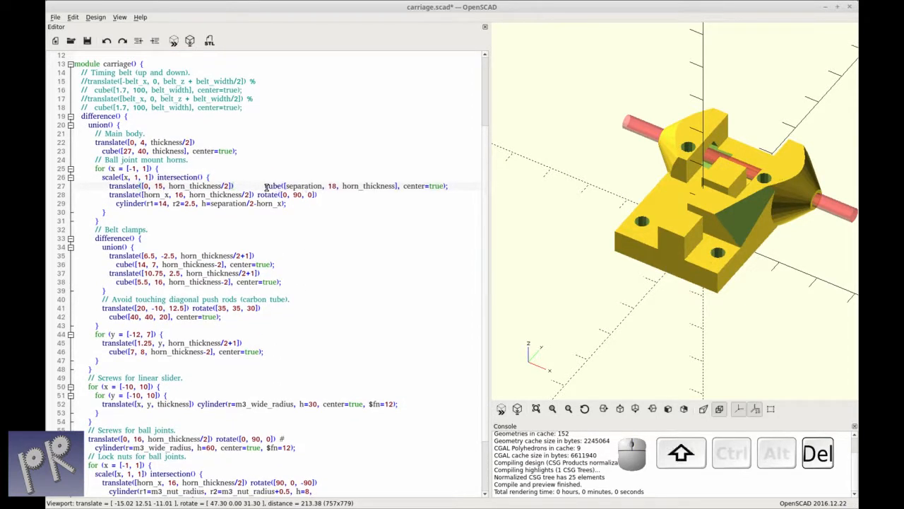
shift+click(261, 186)
key(Delete)
- Join the horns' cylinder(r1=14, r2=2.5) call onto the preceding translate and rotate line
key(Down)
key(End)
key(shift+Right)
key(shift+Down)
key(shift+Home)
key(shift+Up)
key(shift+Right)
key(shift+Right)
key(shift+Right)
key(Delete)
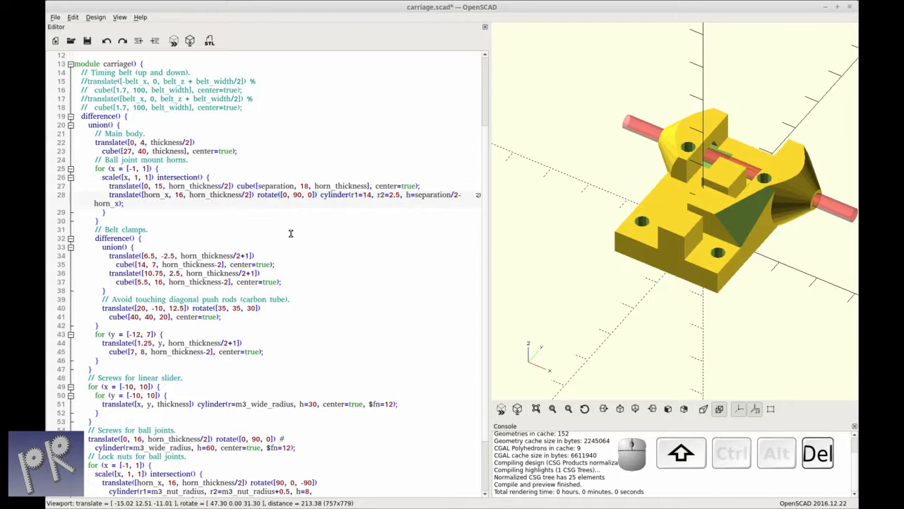
- Widen the editor further and join the belt clamps' cube([14, 7, horn_thickness-2]) call onto its translate line
drag(489, 263, 537, 259)
click(324, 219)
scroll(291, 238, down, 1)
drag(132, 162, 169, 162)
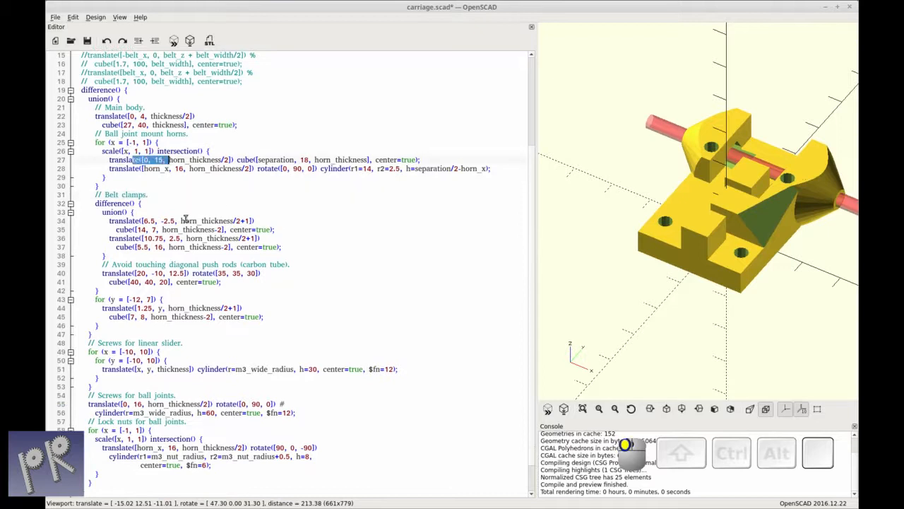
click(271, 223)
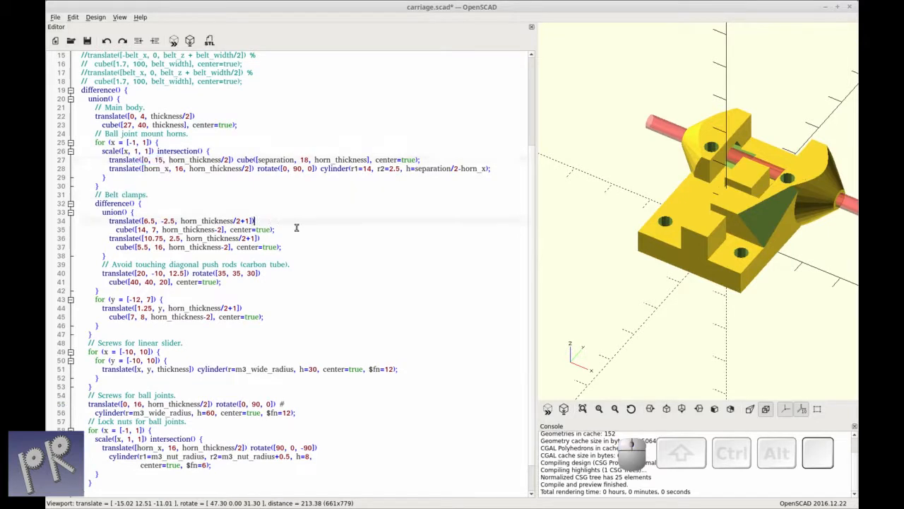
shift+click(113, 230)
key(Delete)
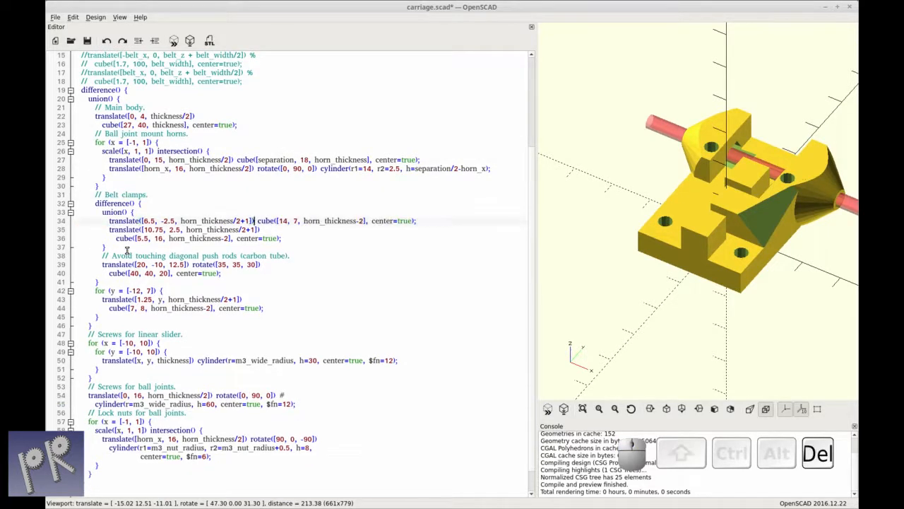
- Join the belt clamps' cube([5.5, 16, horn_thickness-2]) call onto its translate([10.75, 2.5, horn_thickness/2+1]) line
click(261, 230)
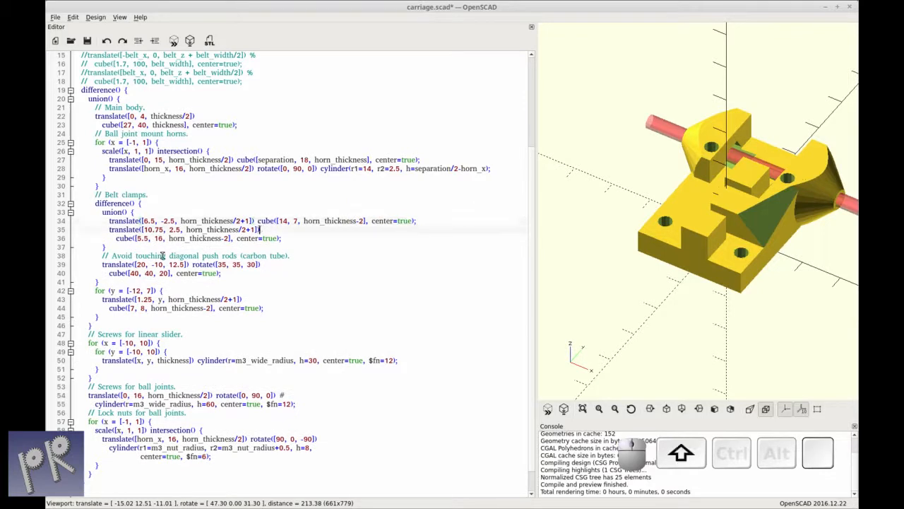
shift+click(111, 247)
key(Delete)
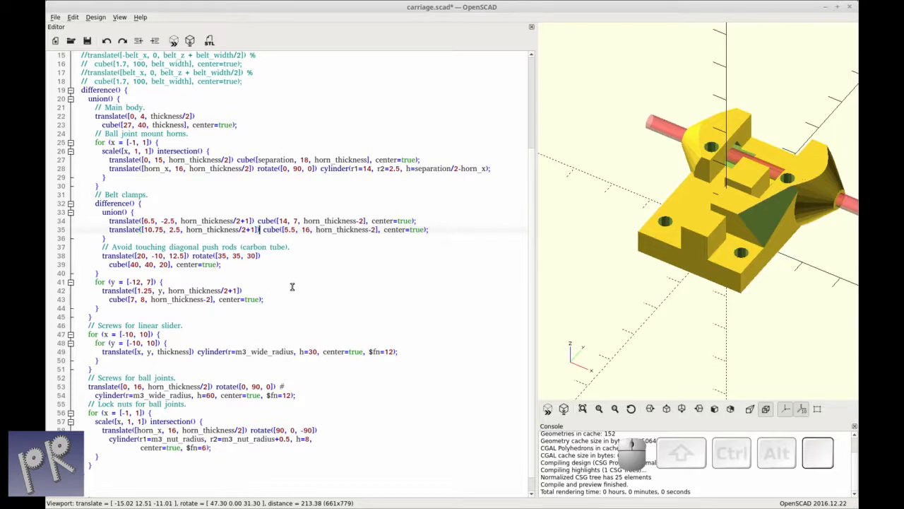
- In the ball joint screws block, remove the # modifier, join the cylinder call onto its translate and rotate line, and preview the model
drag(278, 386, 296, 384)
key(Delete)
key(Delete)
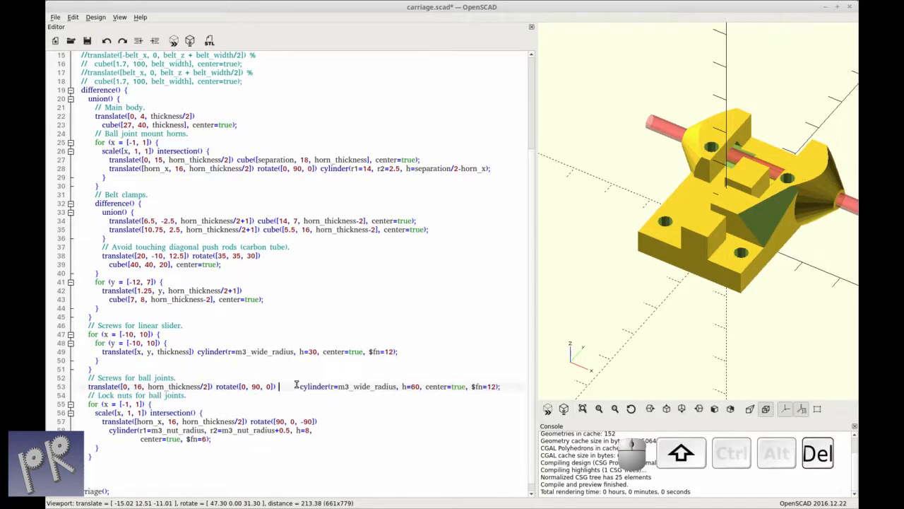
key(shift+Right)
key(shift+Right)
key(Delete)
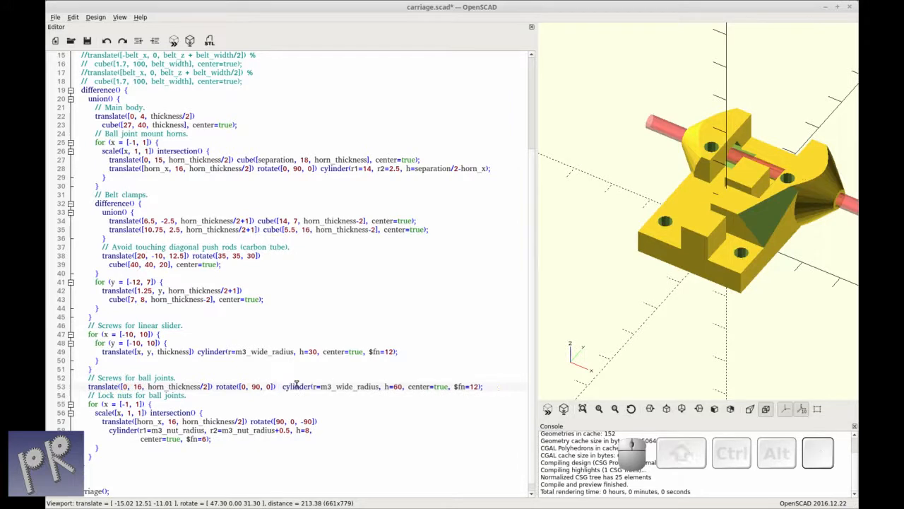
key(Delete)
key(F5)
drag(777, 278, 761, 251)
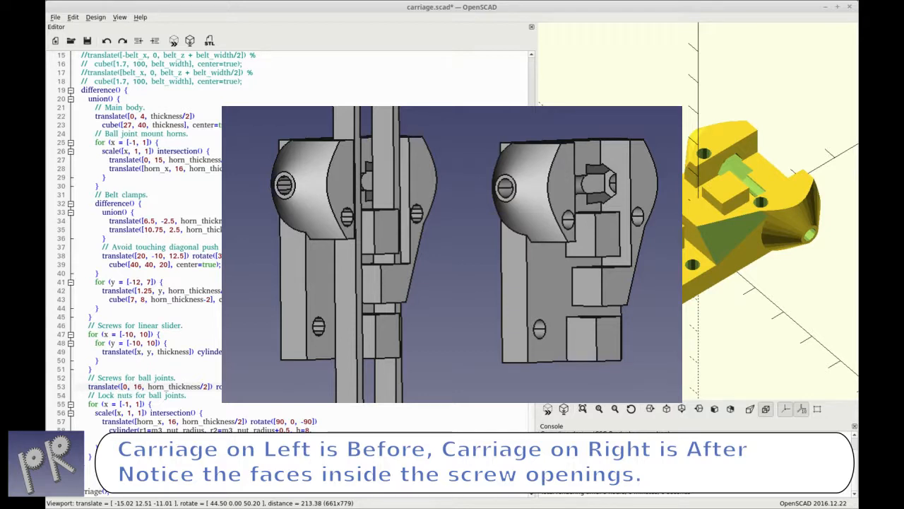
drag(628, 261, 703, 195)
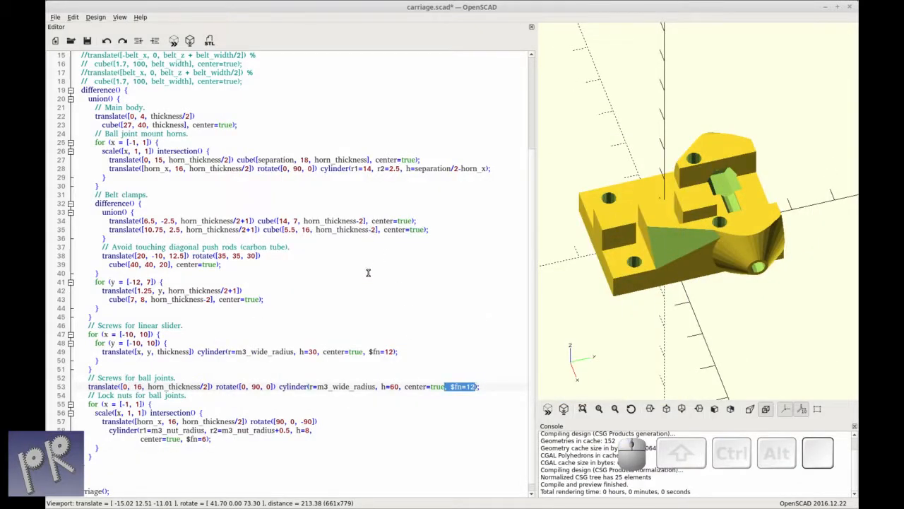
- Delete the $fn=12 argument from the cylinder in the ball joint screws block
click(239, 448)
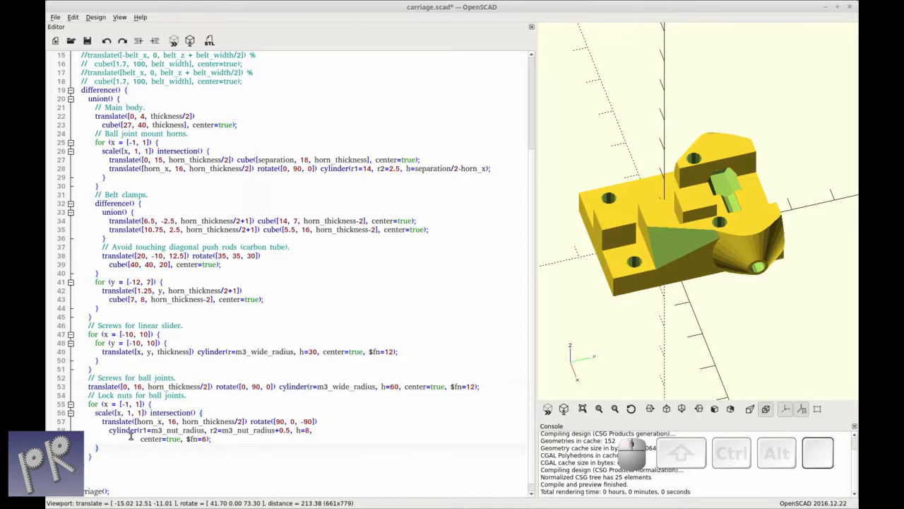
drag(134, 439, 239, 437)
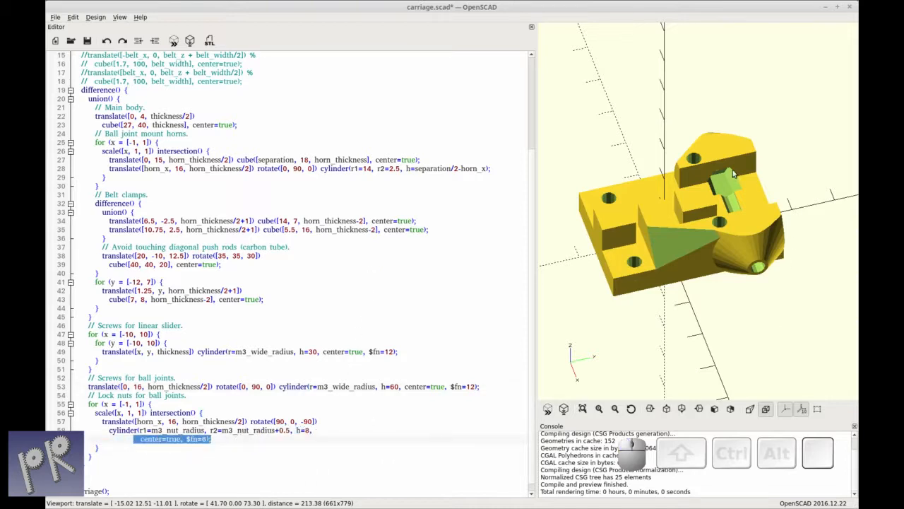
click(485, 387)
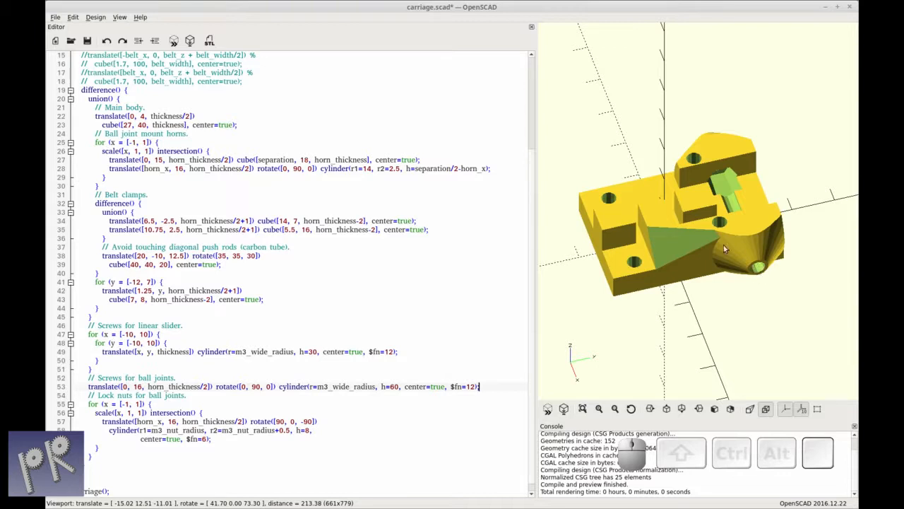
drag(445, 386, 479, 386)
key(Delete)
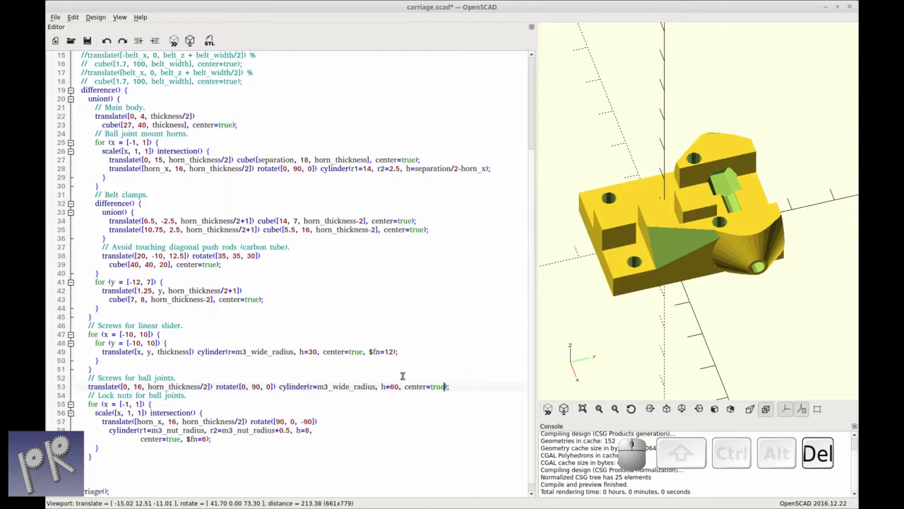
- Delete the $fn=12 argument from the linear slider screws' cylinder and preview the carriage
drag(363, 351, 397, 352)
key(Delete)
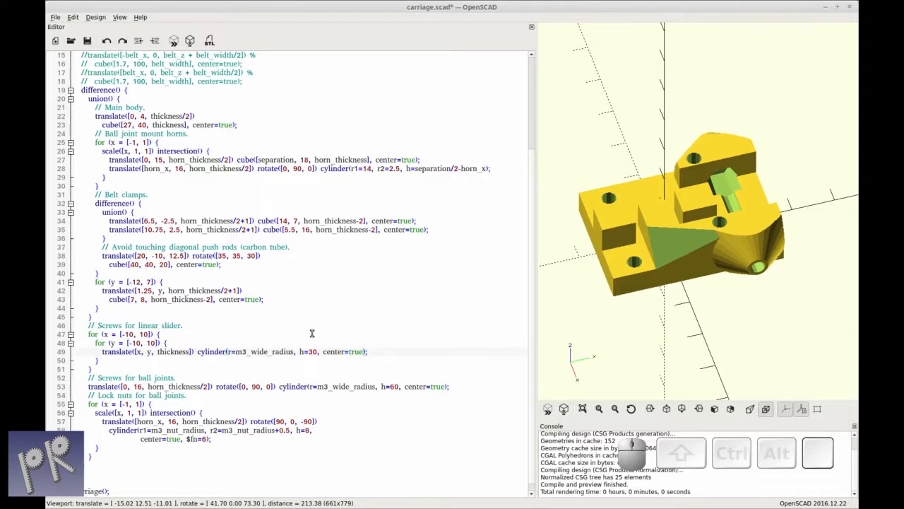
key(F5)
drag(737, 303, 734, 219)
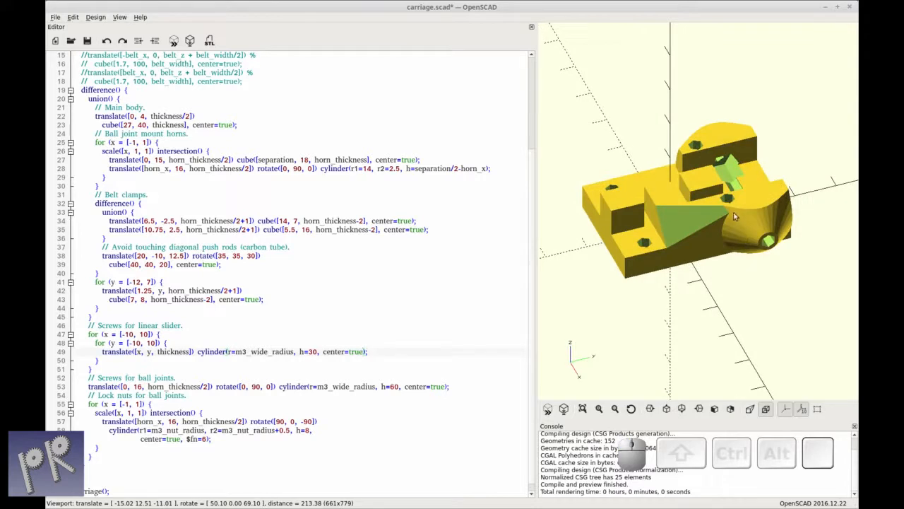
- Join the cube([40, 40, 20]) and cube([7, 8, horn_thickness-2]) calls onto their preceding translate lines
mouse_move(532, 165)
mouse_down()
mouse_move(532, 65)
mouse_move(531, 164)
mouse_up()
drag(284, 258, 141, 276)
key(Delete)
key(Delete)
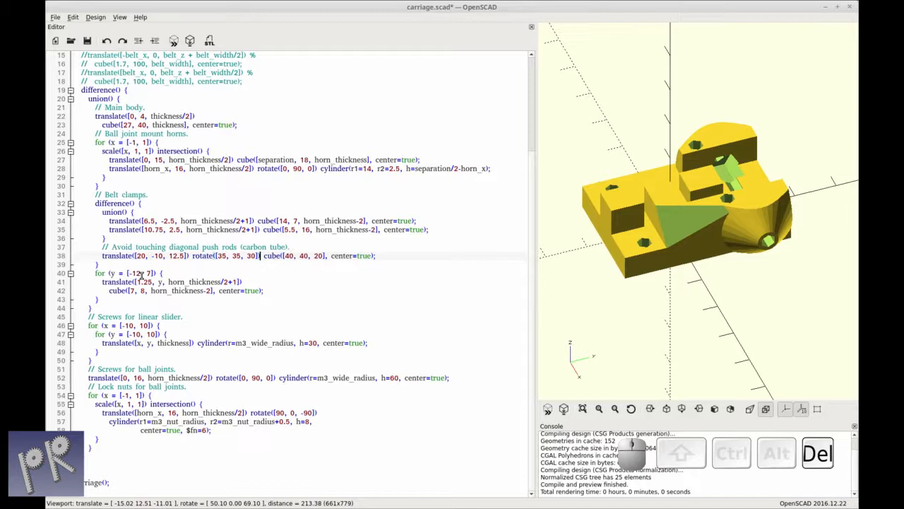
drag(245, 282, 109, 290)
key(Delete)
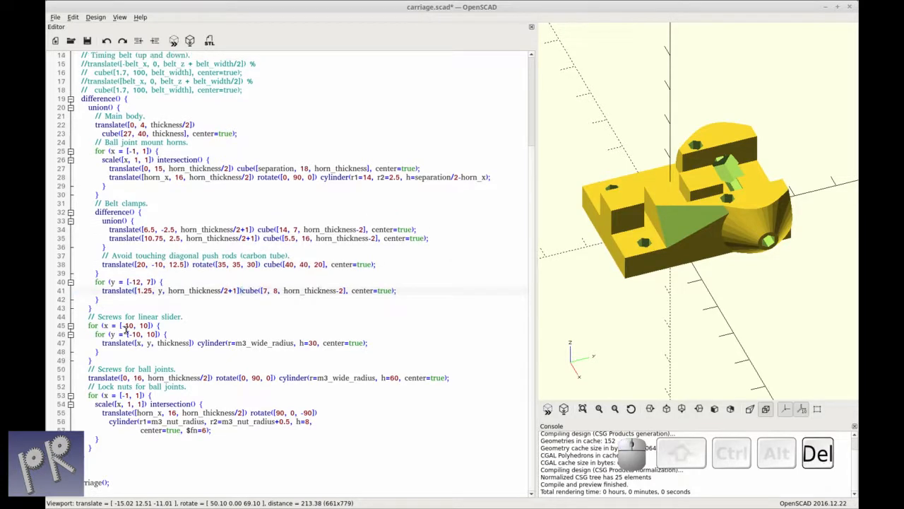
- Save the edited carriage.scad file
click(241, 434)
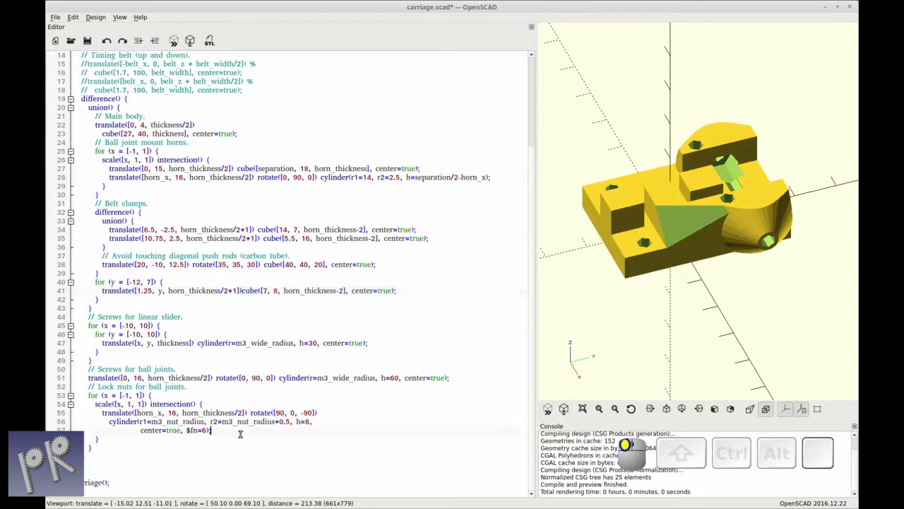
text(;)
click(87, 41)
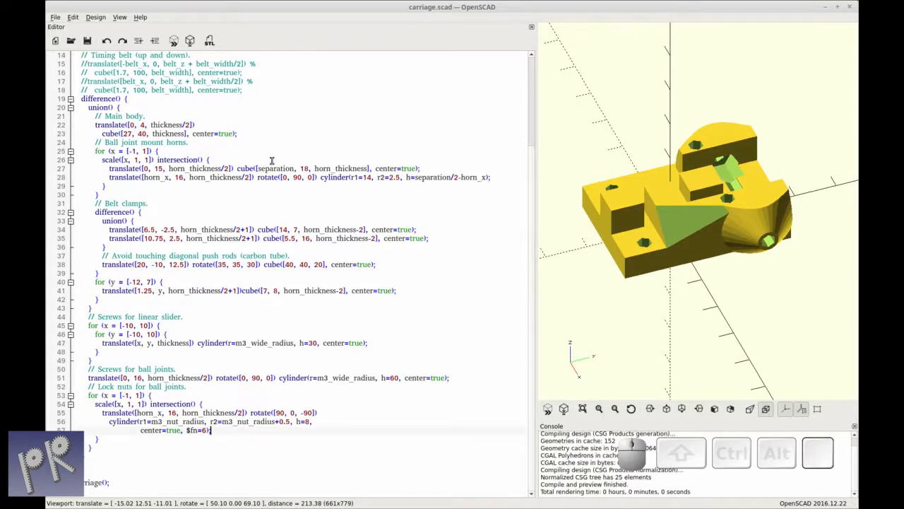
drag(630, 300, 648, 315)
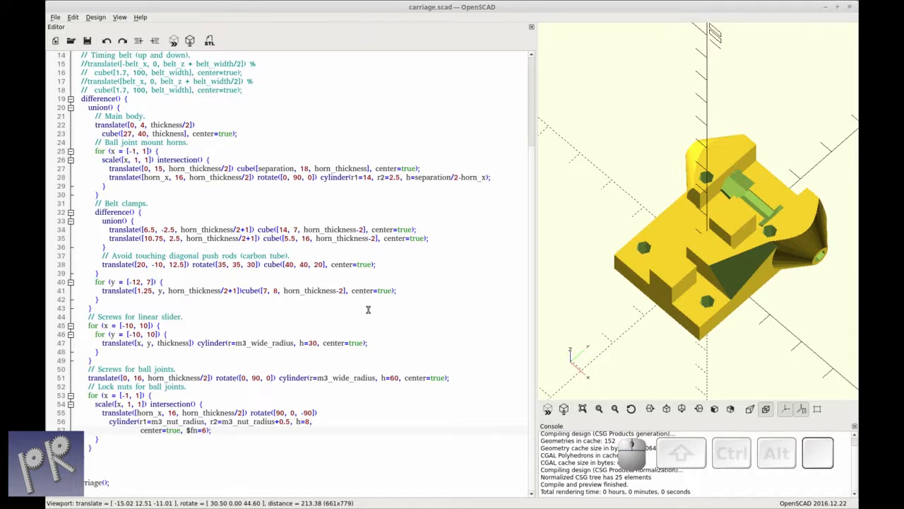
- Switch to FreeCAD and examine the carriage1 model
mouse_move(430, 3)
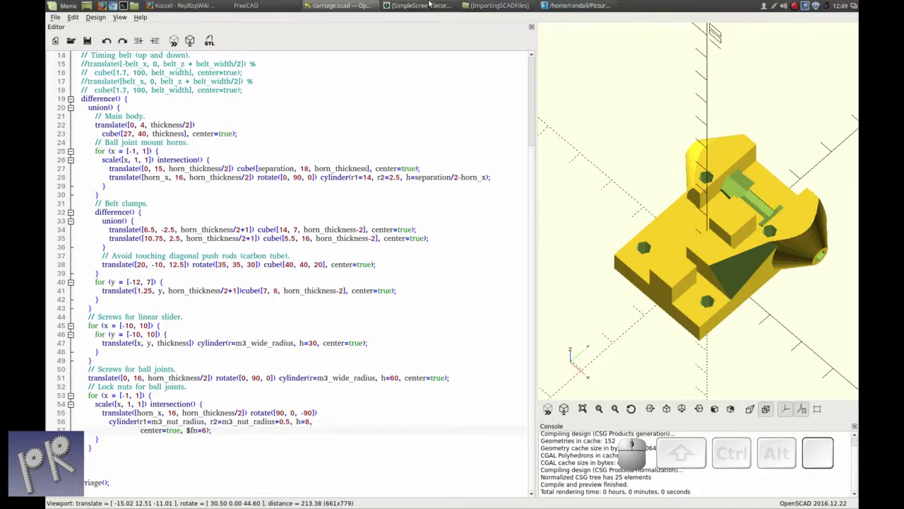
click(287, 6)
drag(346, 283, 328, 267)
middle_drag(352, 285, 345, 257)
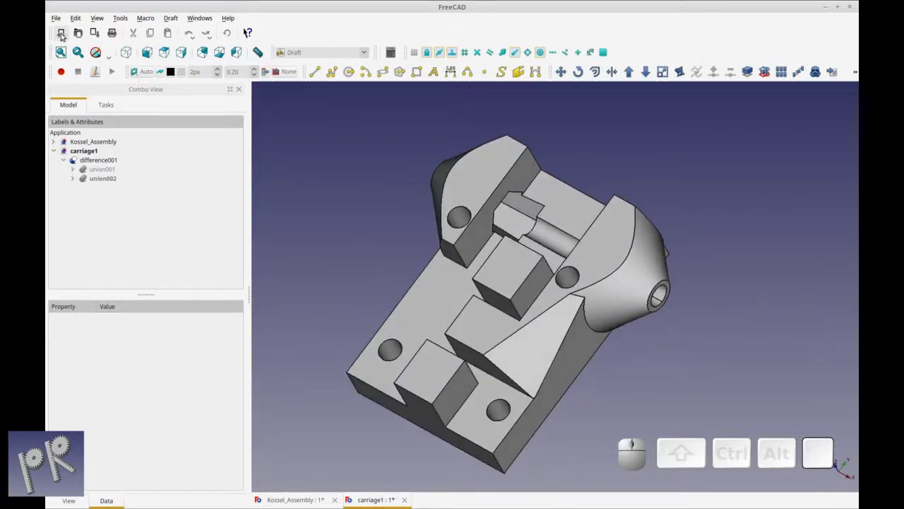
click(61, 34)
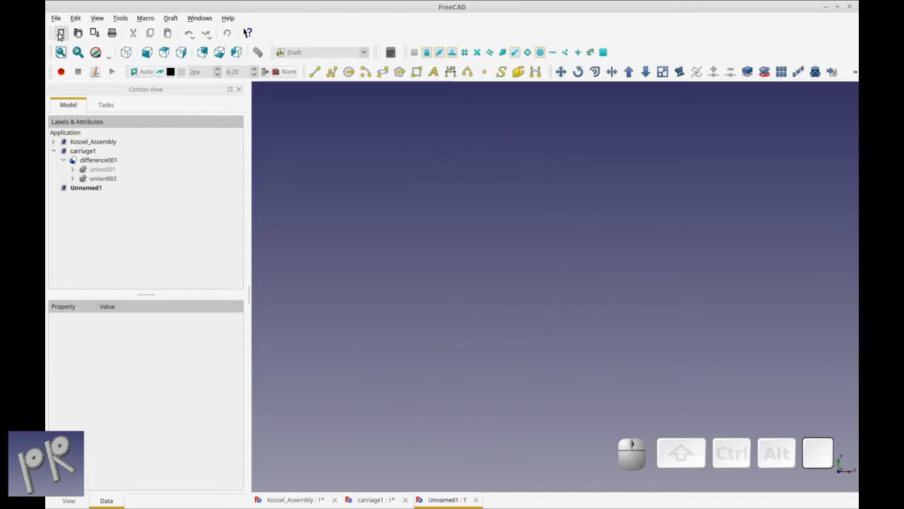
click(108, 229)
click(50, 21)
click(424, 391)
click(475, 500)
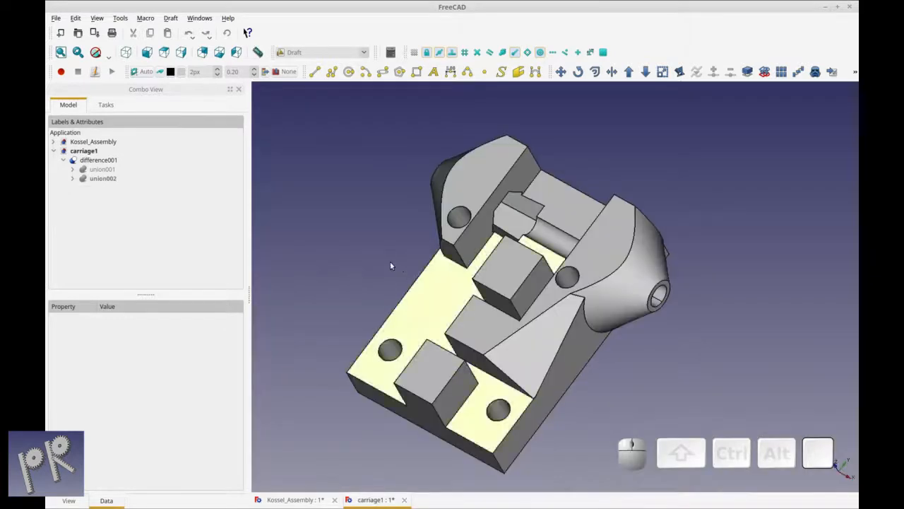
- Open carriage.scad from the kossel folder in FreeCAD as a new document
click(56, 18)
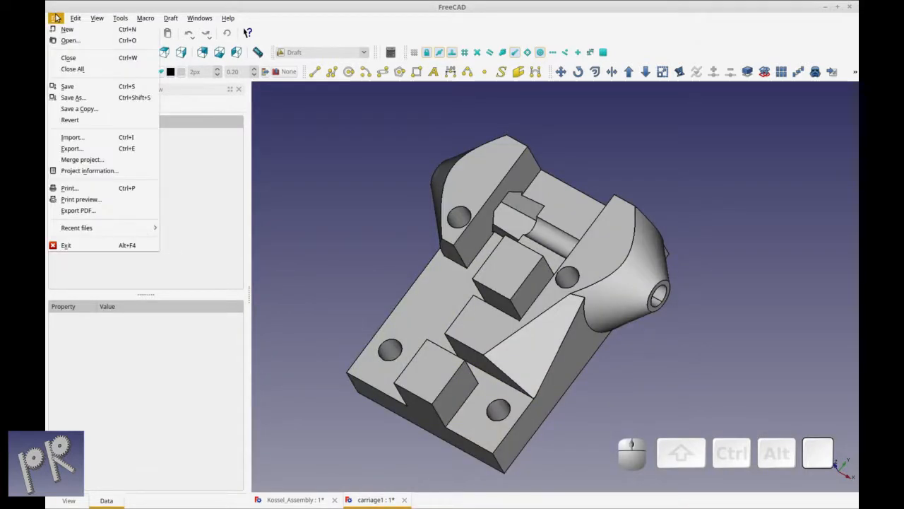
click(67, 40)
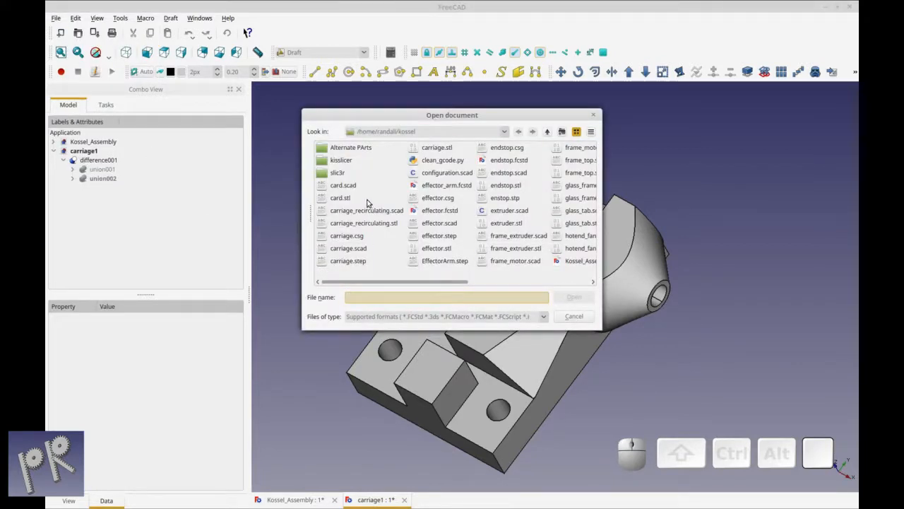
click(360, 249)
click(580, 299)
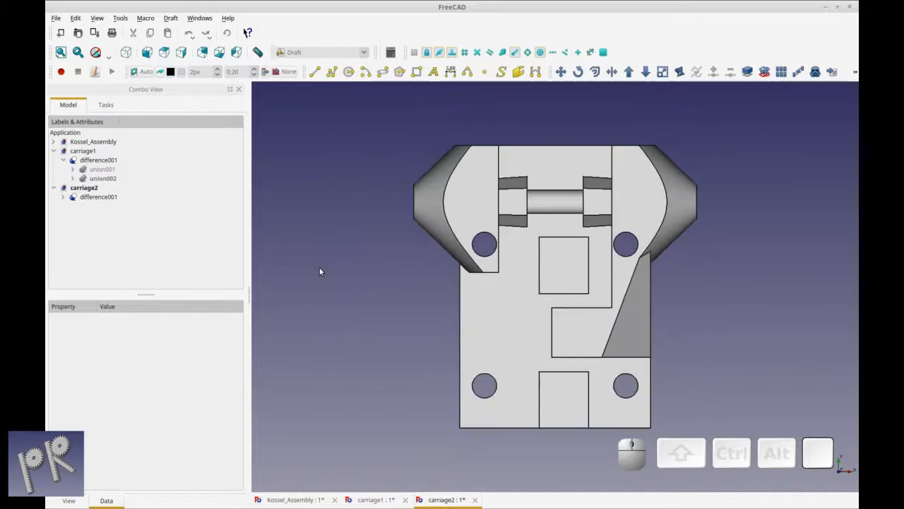
- Examine the inside faces of the ball joint screw hole in the horn of the imported carriage2 model
click(494, 343)
middle_drag(502, 329, 484, 225)
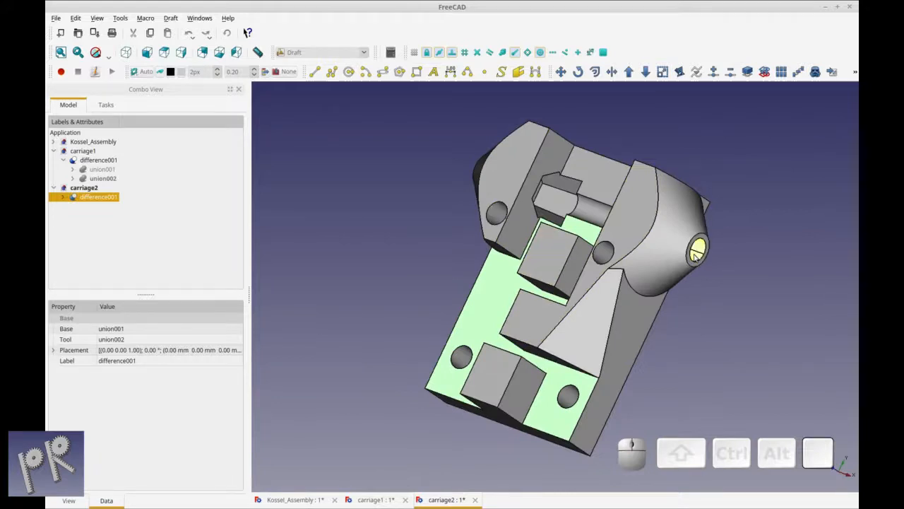
middle_drag(696, 255, 686, 312)
click(650, 258)
middle_drag(415, 276, 429, 282)
mouse_move(551, 4)
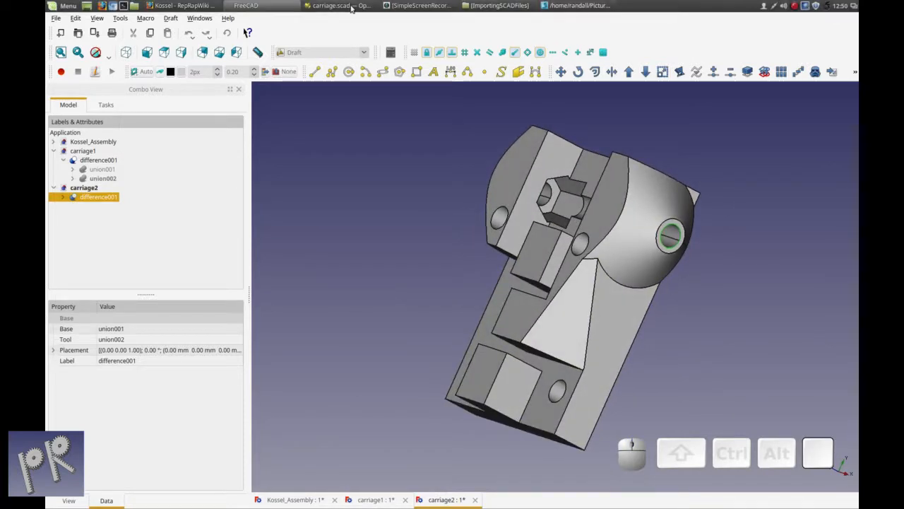
- Switch to OpenSCAD and revert the code edits to the original split statements, belts, modifiers and $fn=12 arguments, with a narrower editor
click(351, 7)
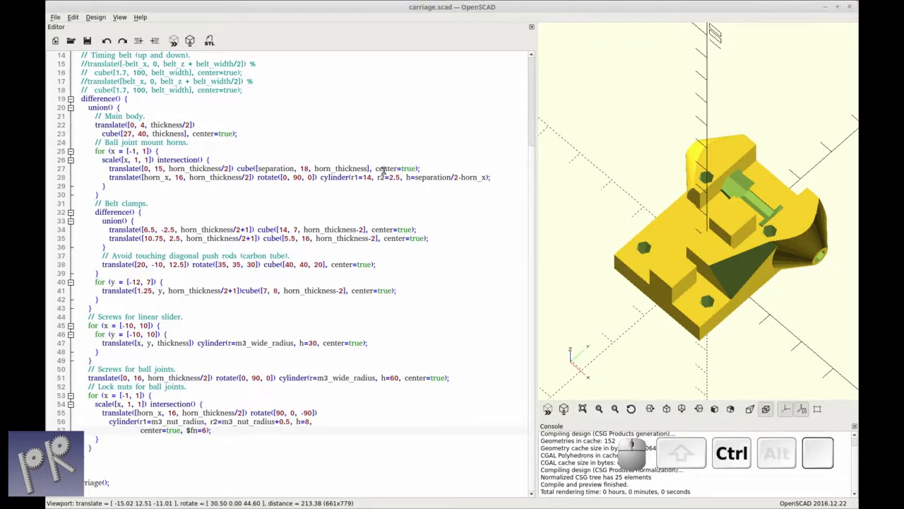
key(ctrl+r)
drag(535, 233, 445, 249)
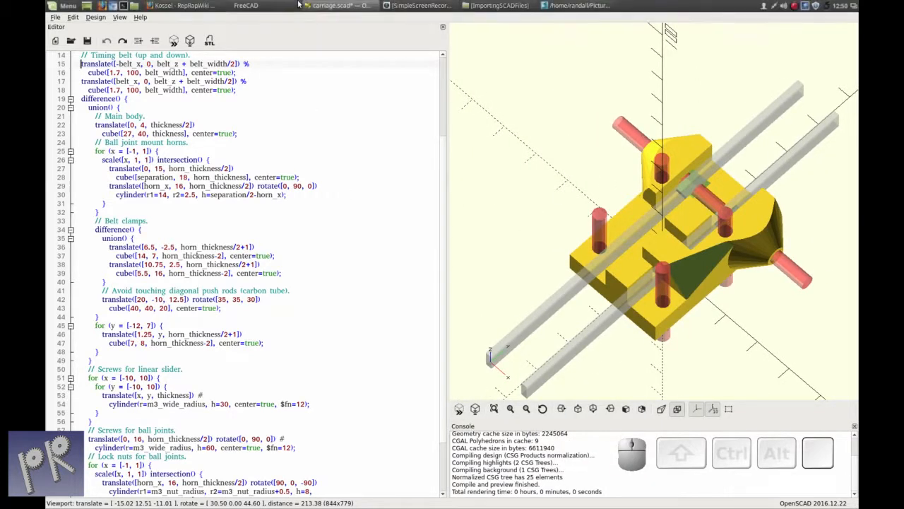
- Switch to FreeCAD, open carriage.scad from the kossel folder again and inspect the imported carriage's horn screw hole
click(263, 7)
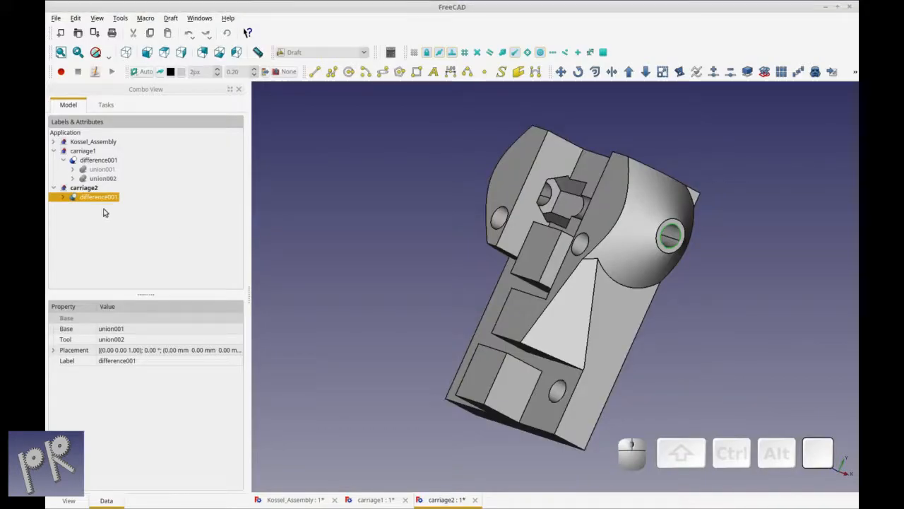
click(56, 17)
click(62, 39)
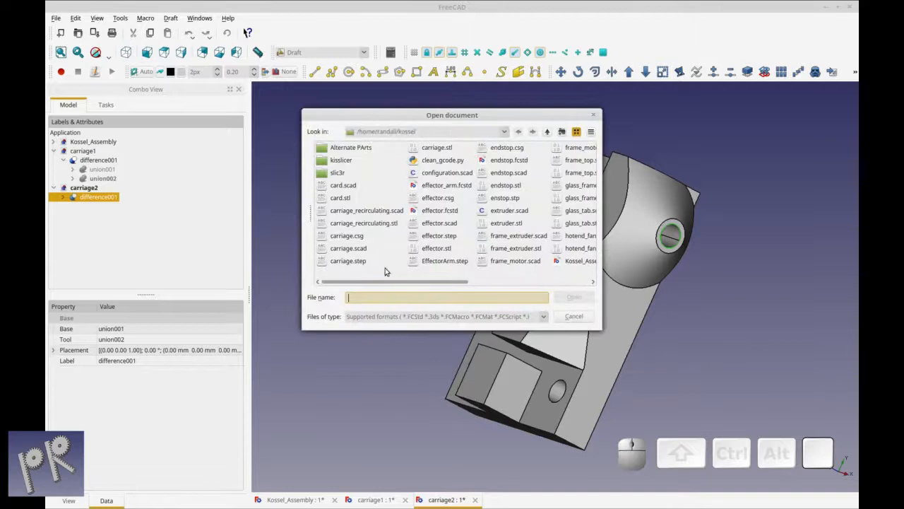
click(363, 249)
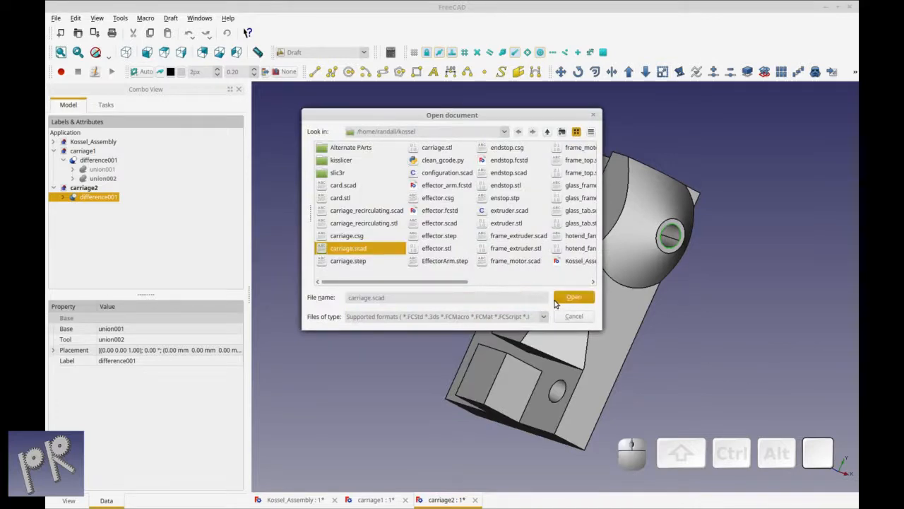
click(557, 299)
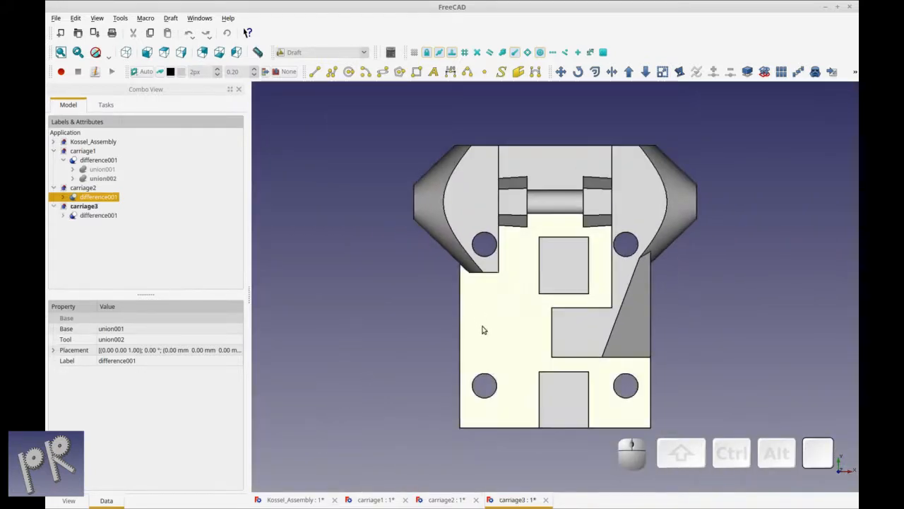
middle_drag(518, 347, 405, 295)
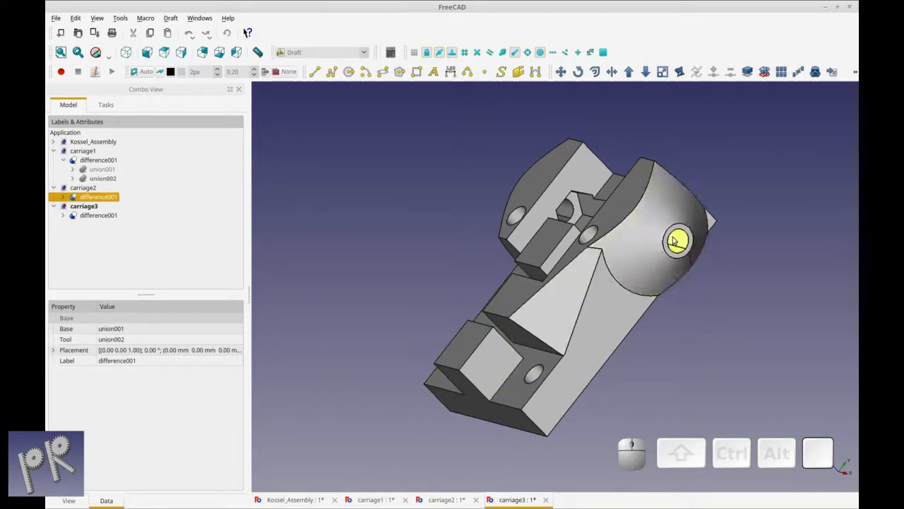
- In the Kossel_Assembly document, examine the faces inside the carriage's screw openings up close
click(289, 499)
scroll(371, 283, up, 4)
ctrl+middle_drag(362, 256, 418, 333)
shift+middle_drag(409, 290, 453, 430)
scroll(448, 345, up, 2)
shift+middle_drag(462, 347, 491, 456)
scroll(484, 437, up, 2)
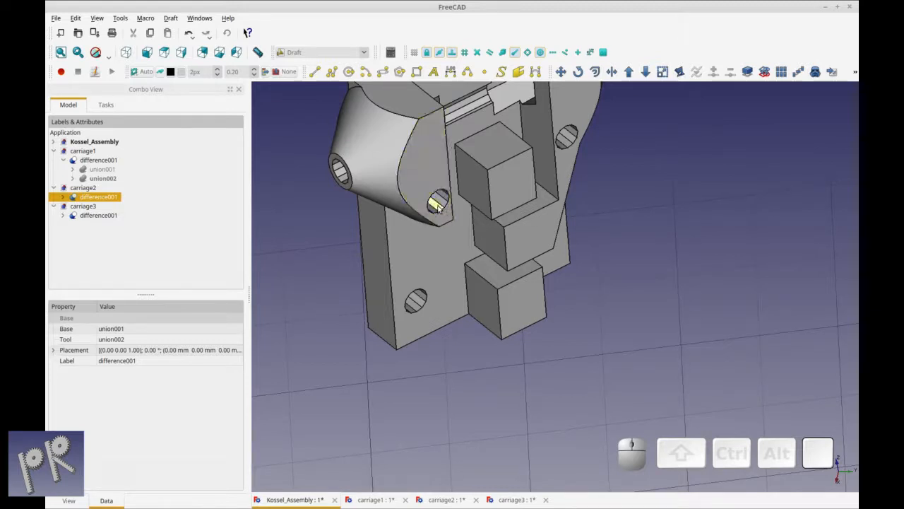
mouse_move(353, 222)
middle_down()
mouse_move(415, 241)
mouse_move(360, 229)
middle_up()
click(494, 274)
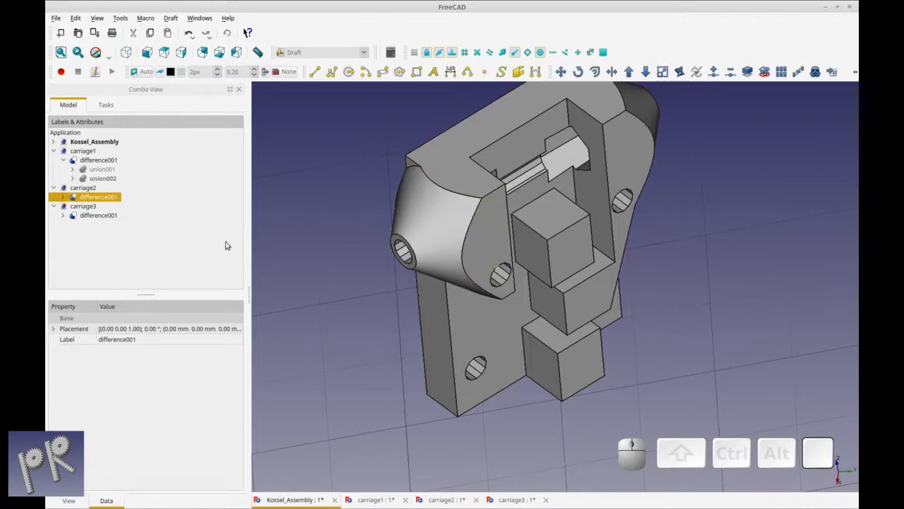
- Return to the carriage2 document and examine its screw openings from several angles for comparison with the assembly's carriage
click(514, 499)
click(467, 502)
click(432, 341)
middle_drag(433, 341, 477, 273)
click(476, 236)
middle_drag(376, 352, 339, 287)
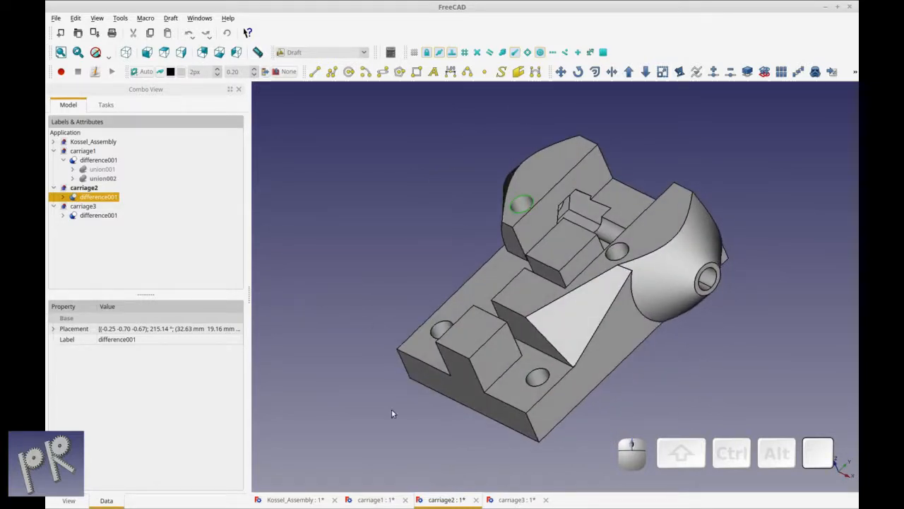
- Switch back to the carriage.scad code in OpenSCAD
mouse_move(412, 2)
click(349, 6)
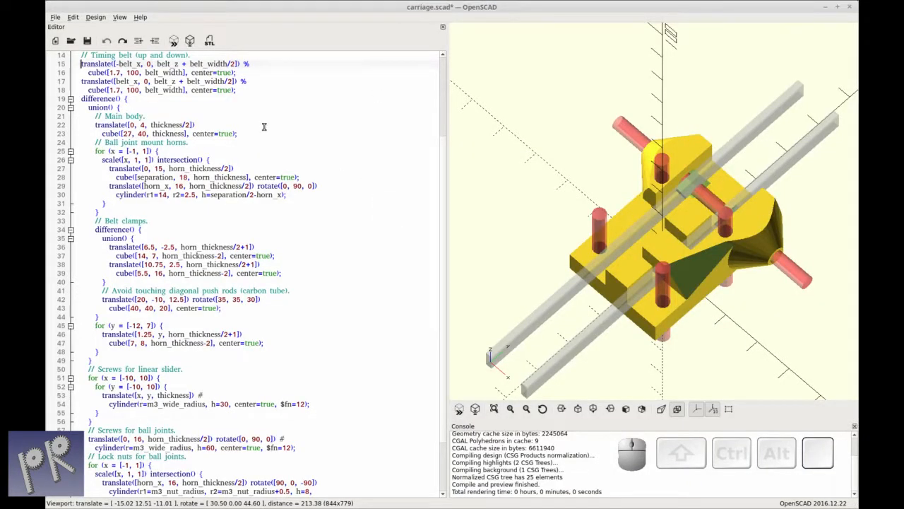
- Review the two timing belt statements in the carriage module, including their % modifiers
drag(82, 64, 241, 85)
click(242, 90)
drag(81, 64, 256, 86)
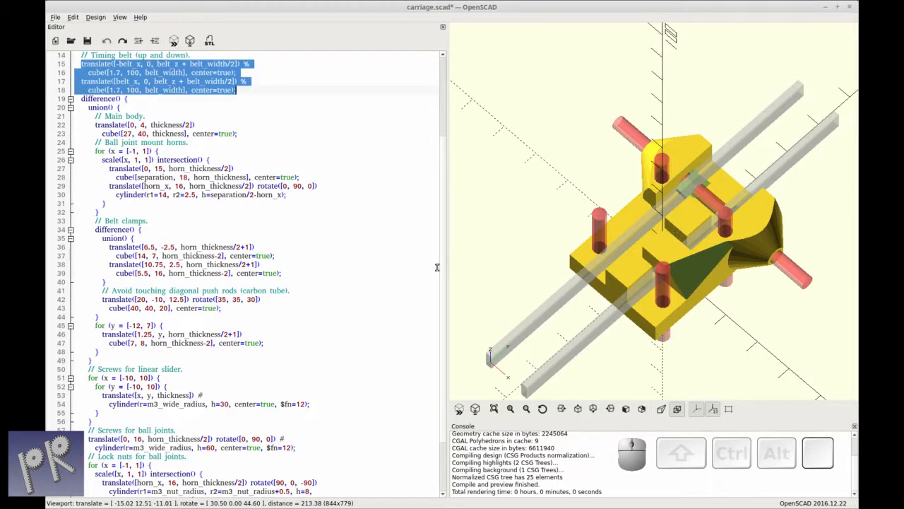
click(238, 110)
drag(240, 82, 246, 81)
scroll(375, 281, down, 2)
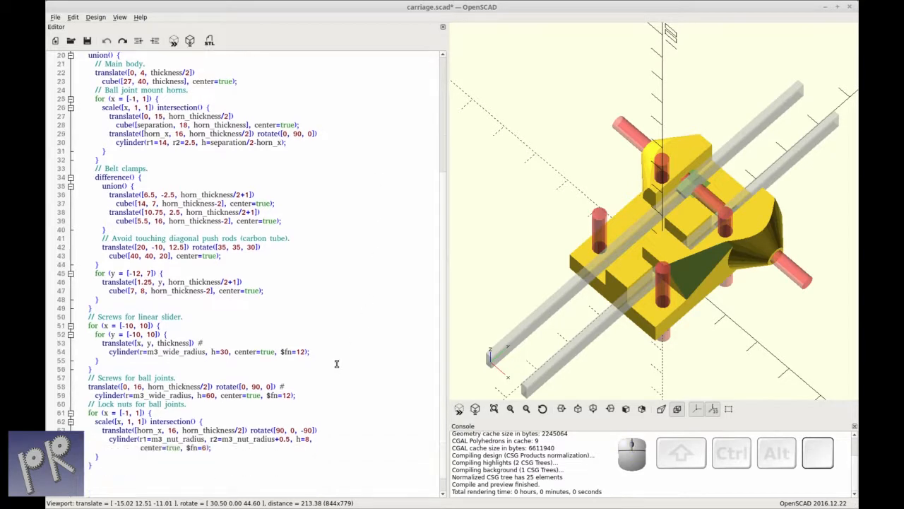
- Examine the $fn settings of the linear slider screws and the ball joint lock nuts in the carriage code
drag(278, 387, 286, 387)
drag(279, 351, 308, 353)
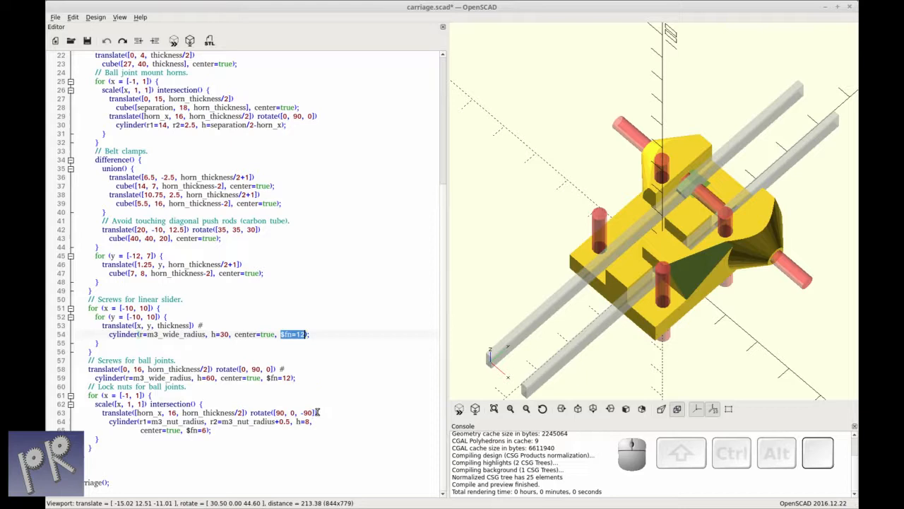
mouse_move(188, 430)
mouse_down()
mouse_move(211, 425)
mouse_move(201, 435)
mouse_up()
click(219, 432)
- Remove the # modifier from the linear slider screws' translate line and refresh the preview
drag(198, 325, 204, 325)
key(Delete)
key(F5)
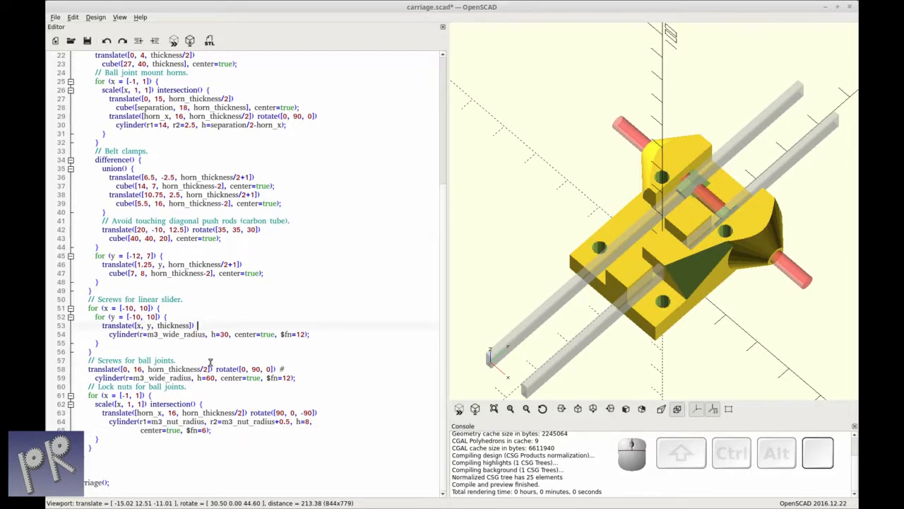
- Remove the # modifier from the ball joint screws' translate line and refresh the preview
scroll(268, 263, up, 2)
scroll(268, 275, up, 2)
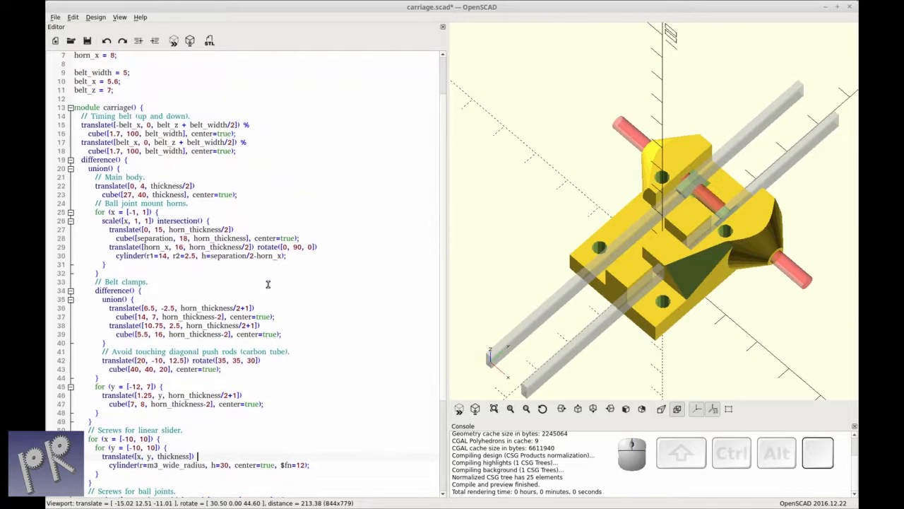
scroll(270, 295, down, 4)
click(282, 368)
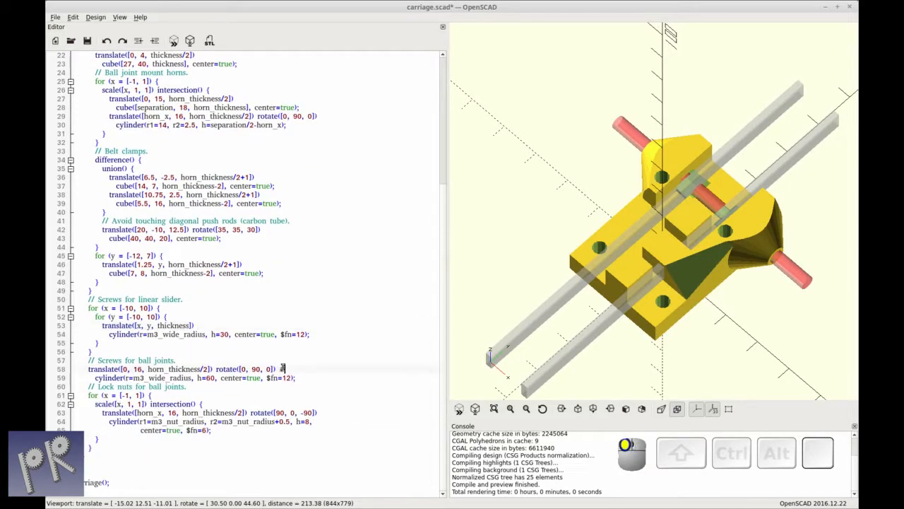
key(BackSpace)
key(F5)
- Add a # modifier before the ball joint lock nuts' cylinder, refresh the preview and inspect the lock nut from several angles
double_click(279, 412)
click(109, 423)
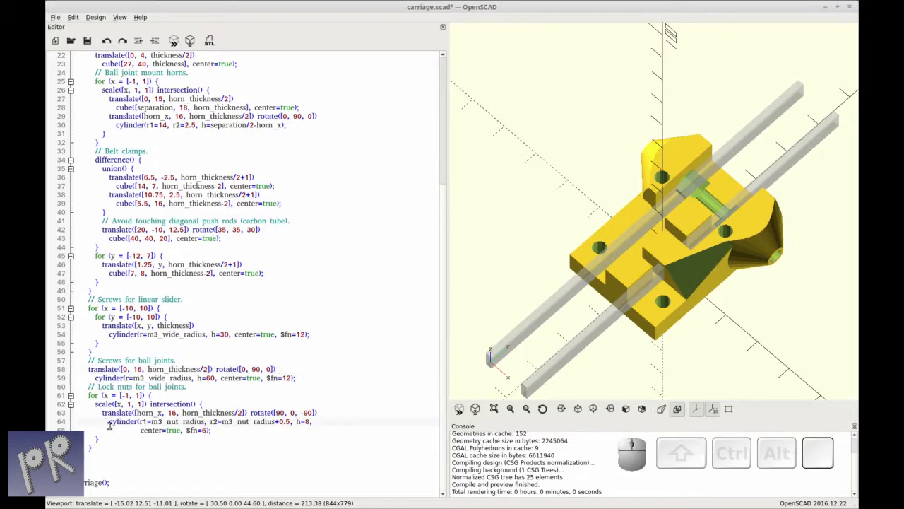
text(#)
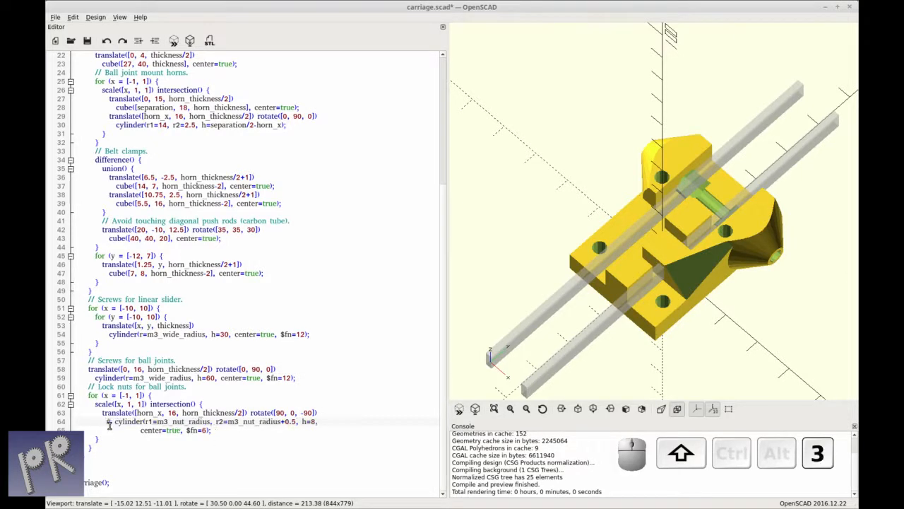
key(F5)
drag(541, 246, 671, 196)
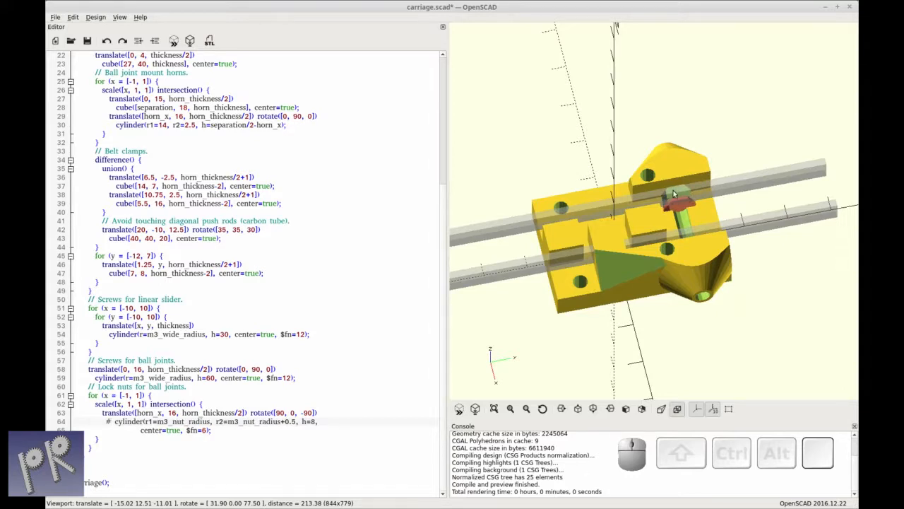
drag(626, 168, 704, 200)
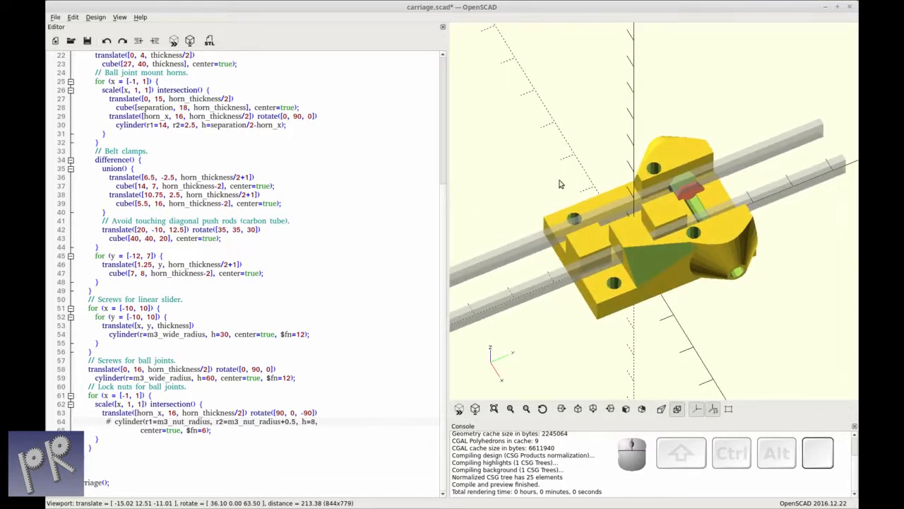
drag(559, 184, 548, 218)
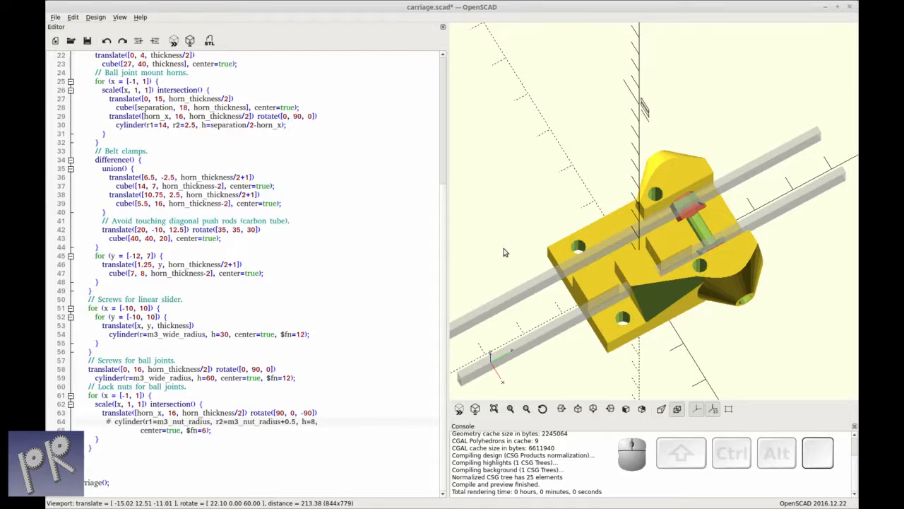
key(ctrl)
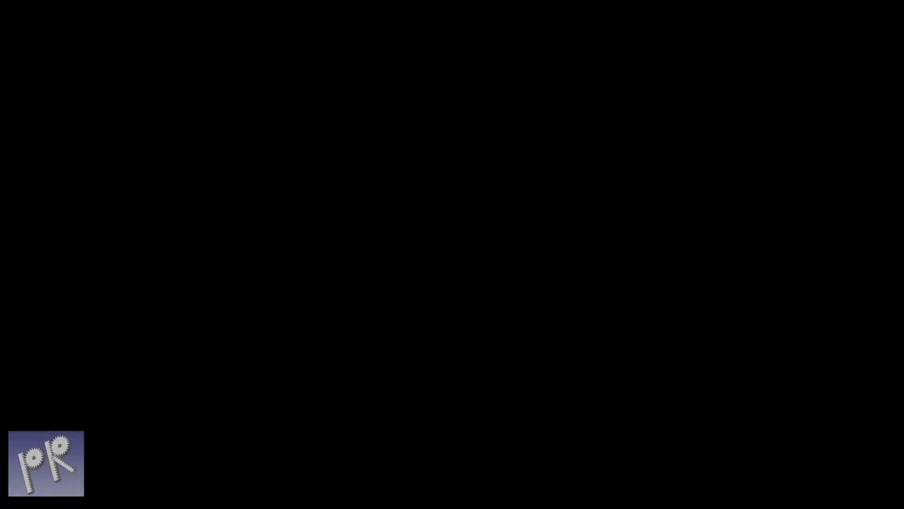